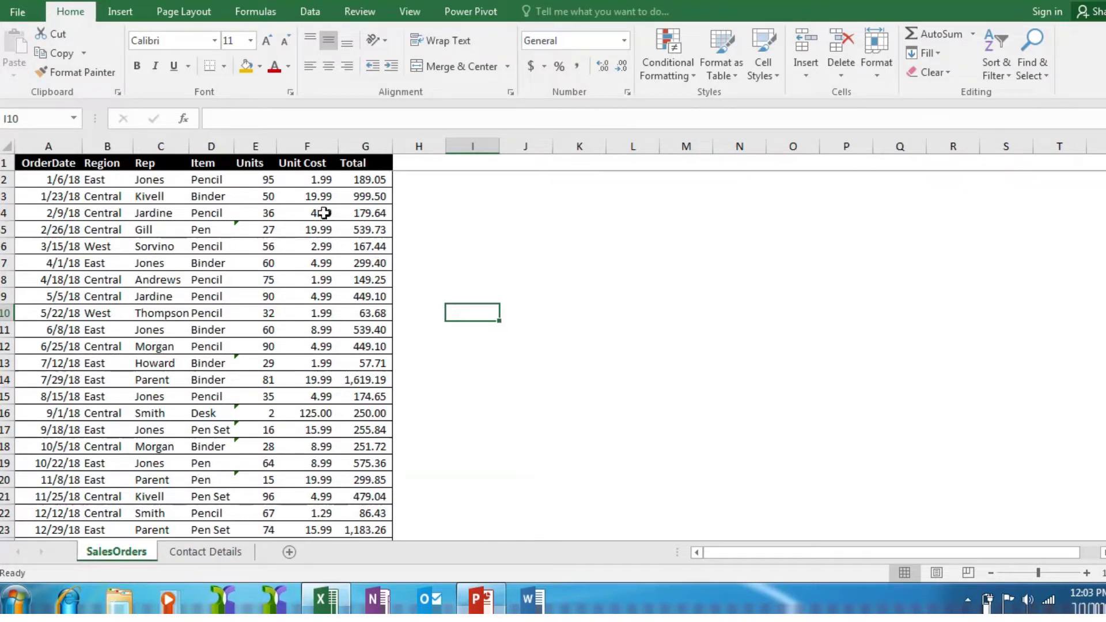
# Fill the first Units value, cell E2, with the standard red color.
pyautogui.click(264, 197)
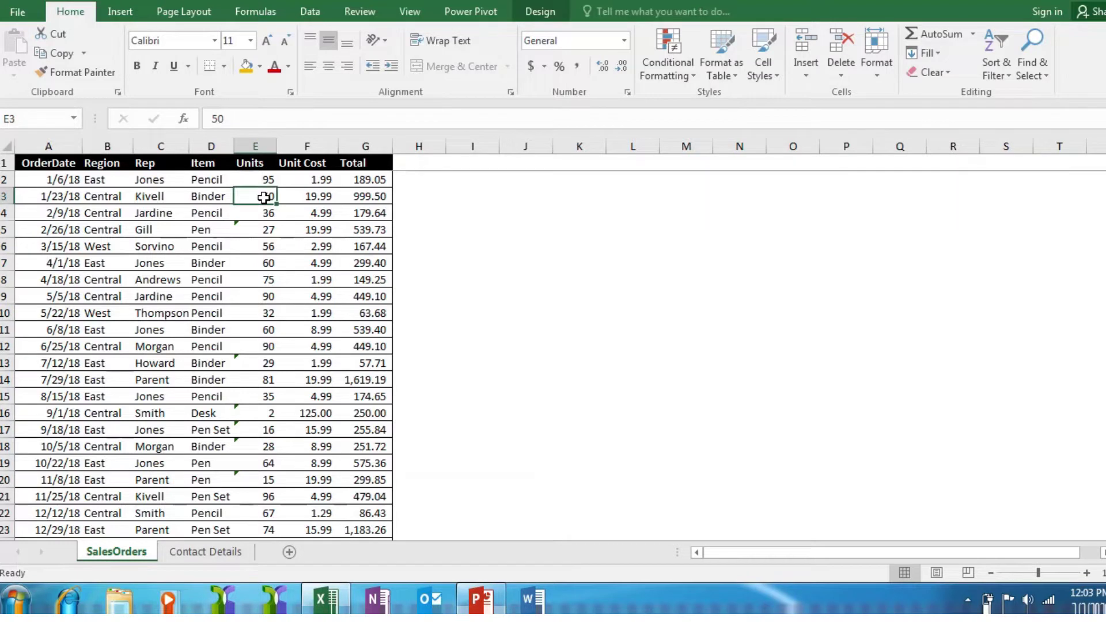
pyautogui.press('Down')
pyautogui.press('Down')
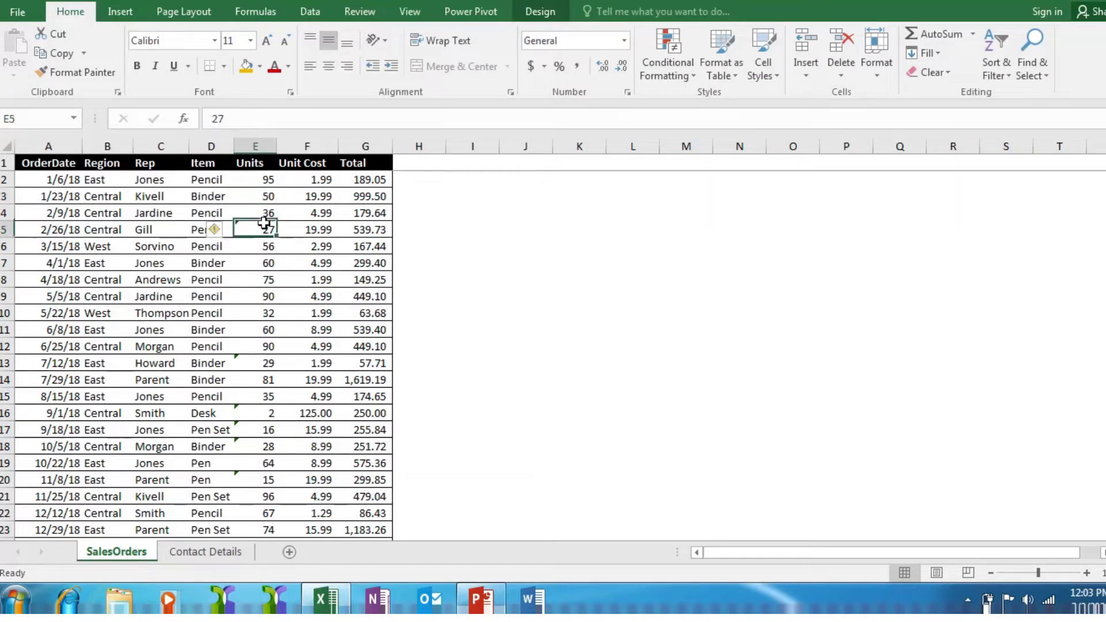
pyautogui.press('Up')
pyautogui.press('Up')
pyautogui.press('Up')
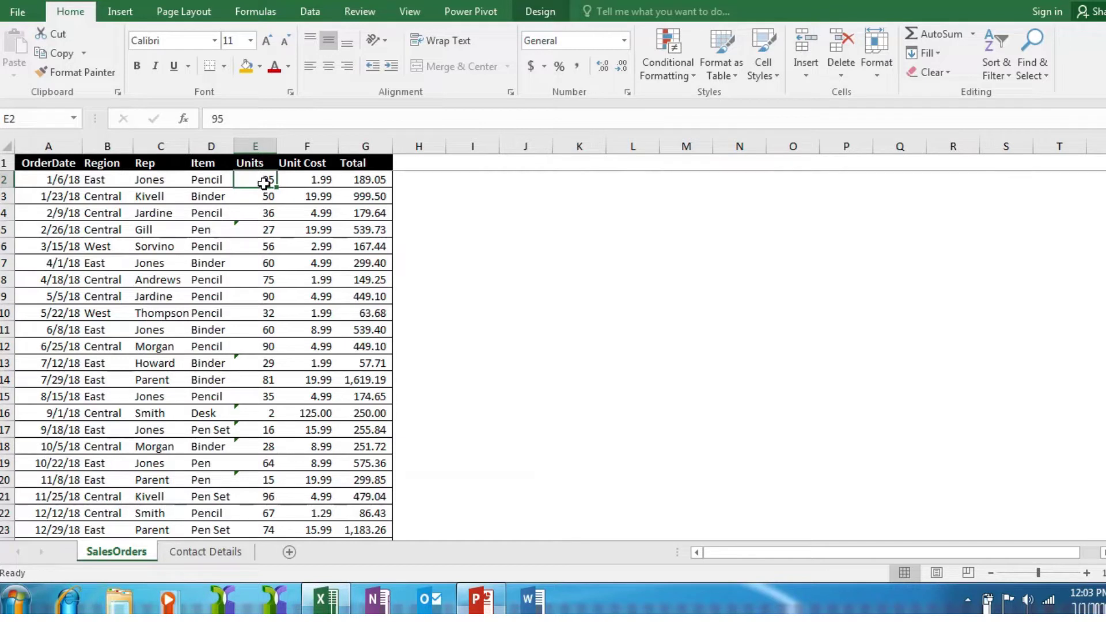
pyautogui.click(259, 69)
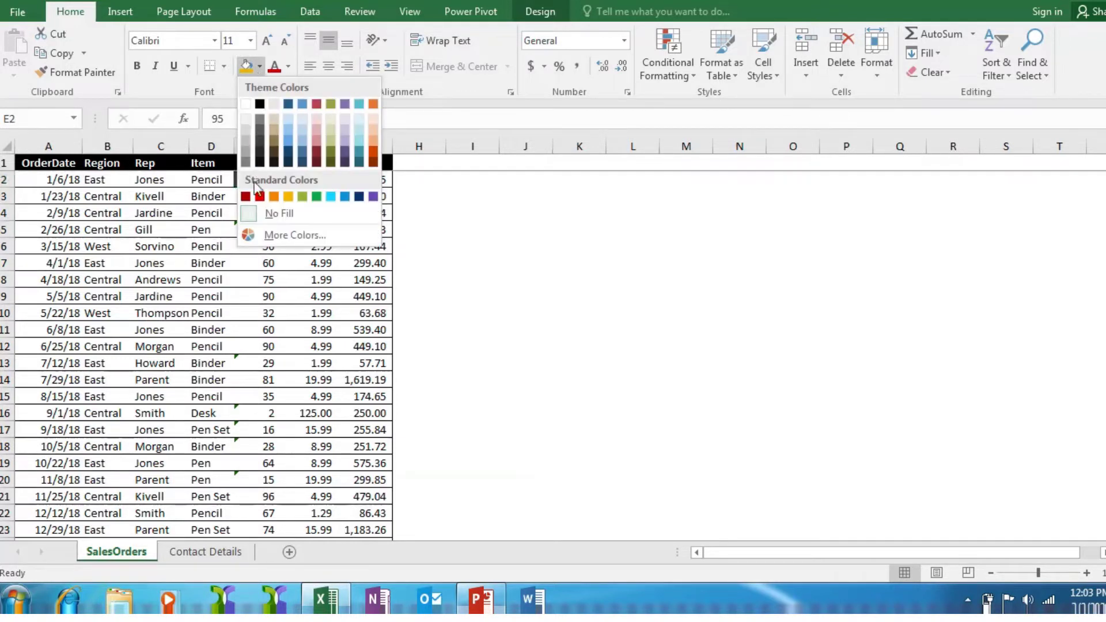
pyautogui.click(260, 197)
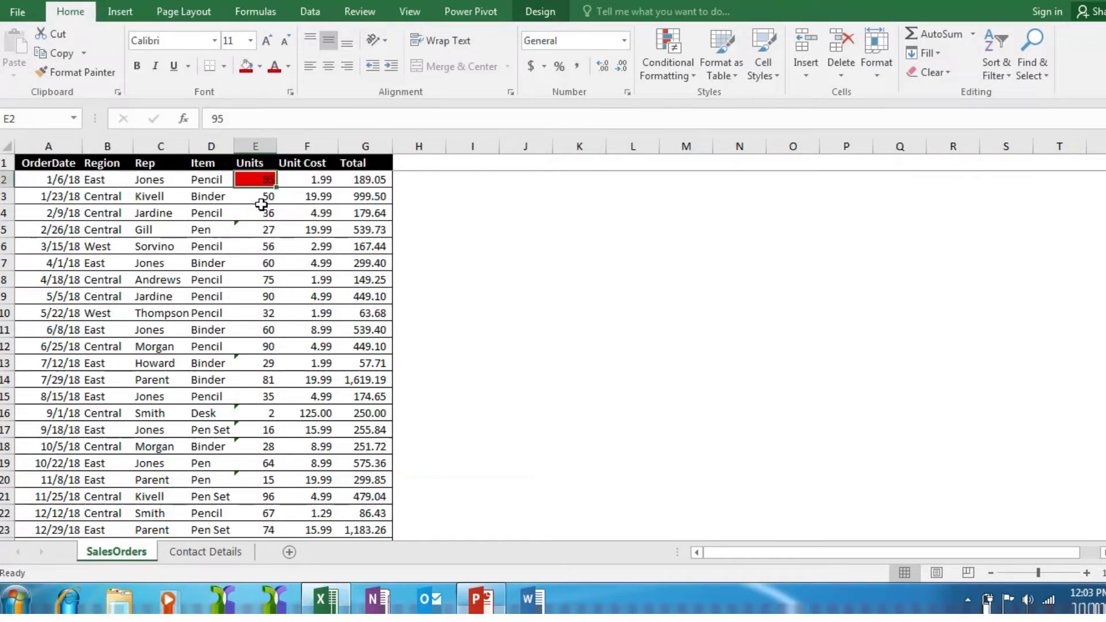
# Change the first Units value in cell E2 to 45.
pyautogui.press('Down')
pyautogui.press('Down')
pyautogui.press('Down')
pyautogui.press('Down')
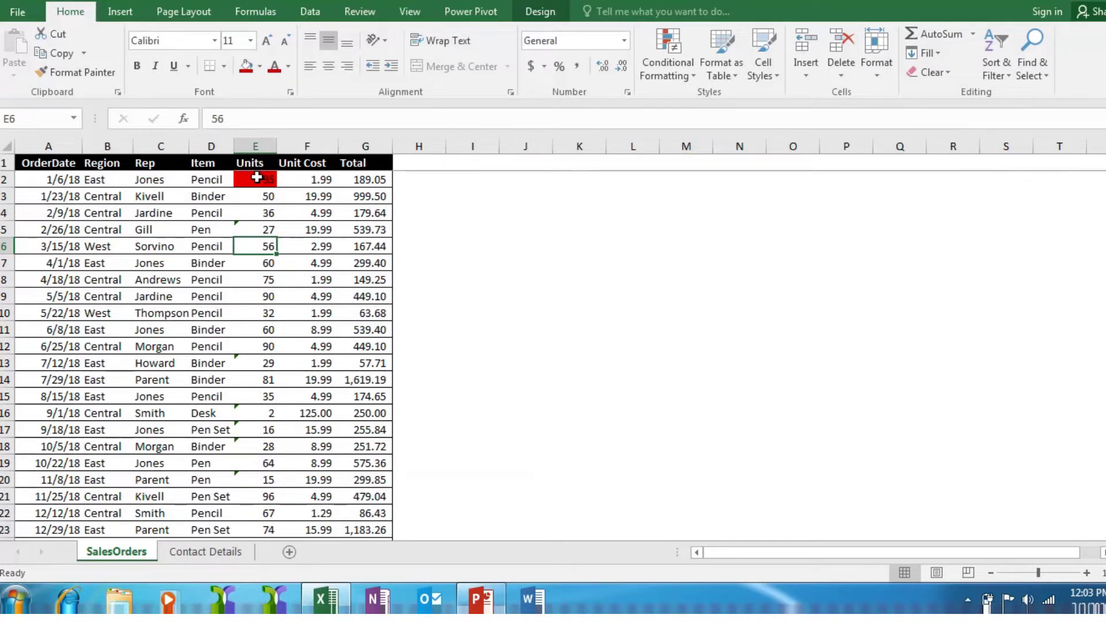
pyautogui.click(257, 178)
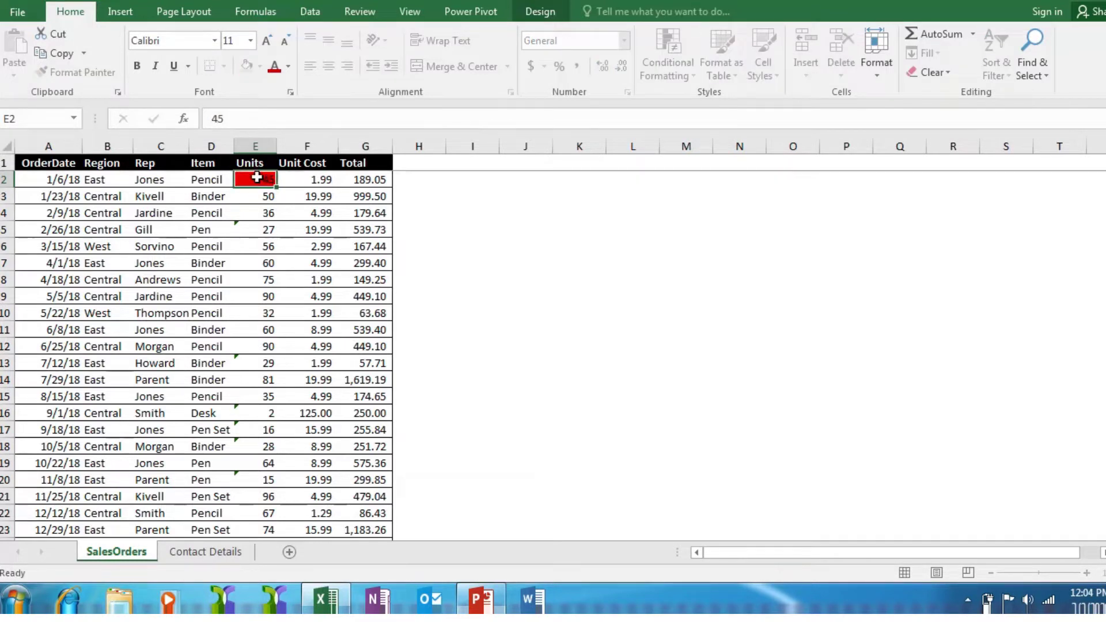
pyautogui.press('Return')
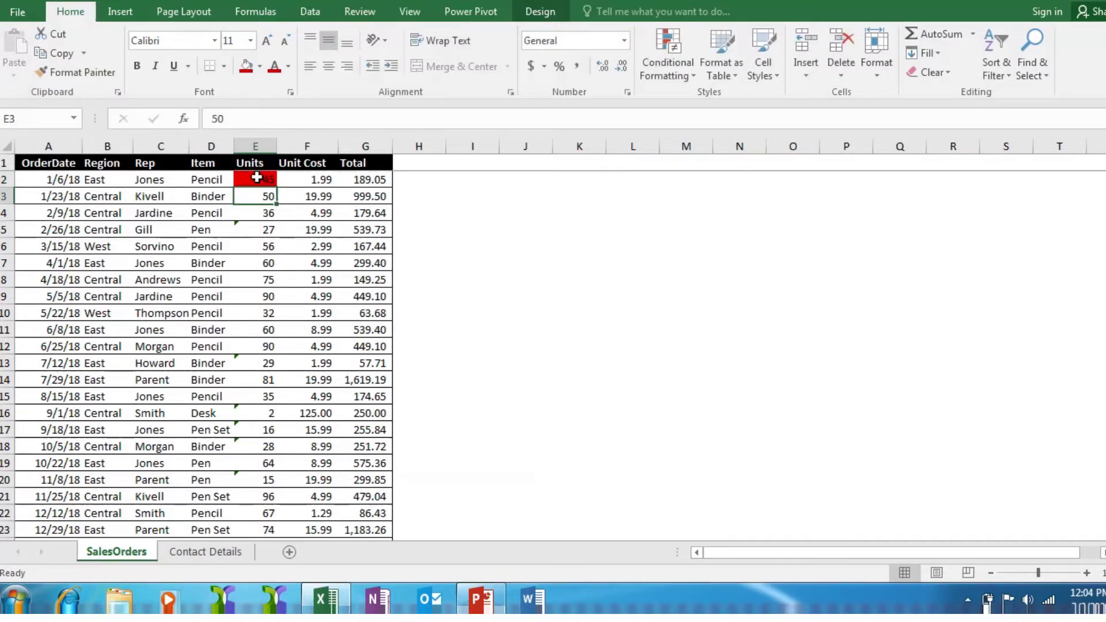
# Remove the fill color from cell E2.
pyautogui.click(257, 178)
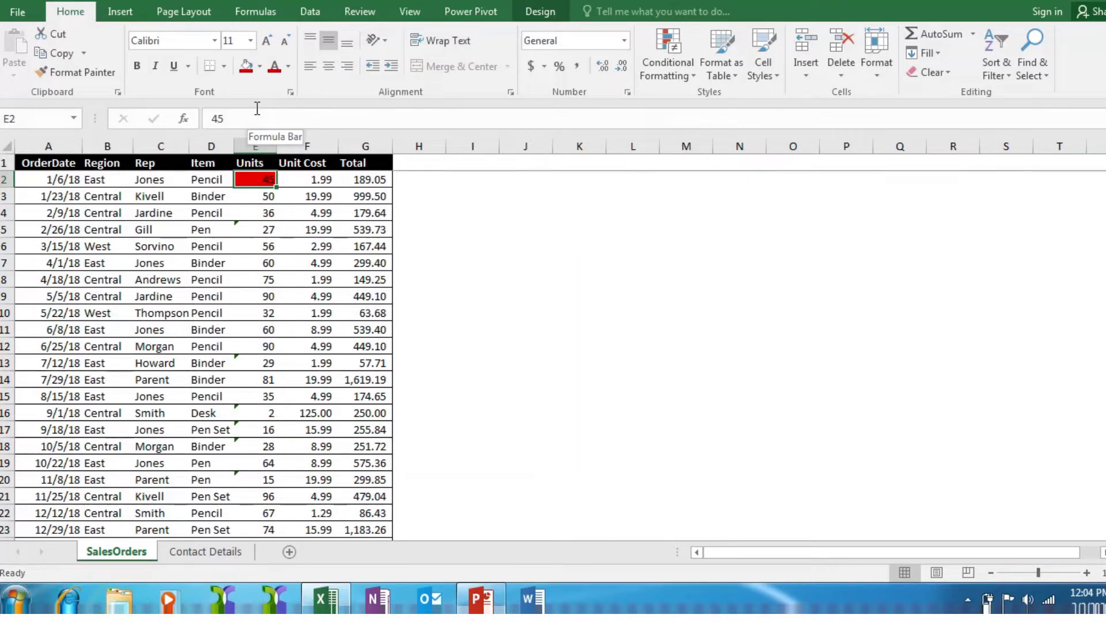
pyautogui.click(259, 67)
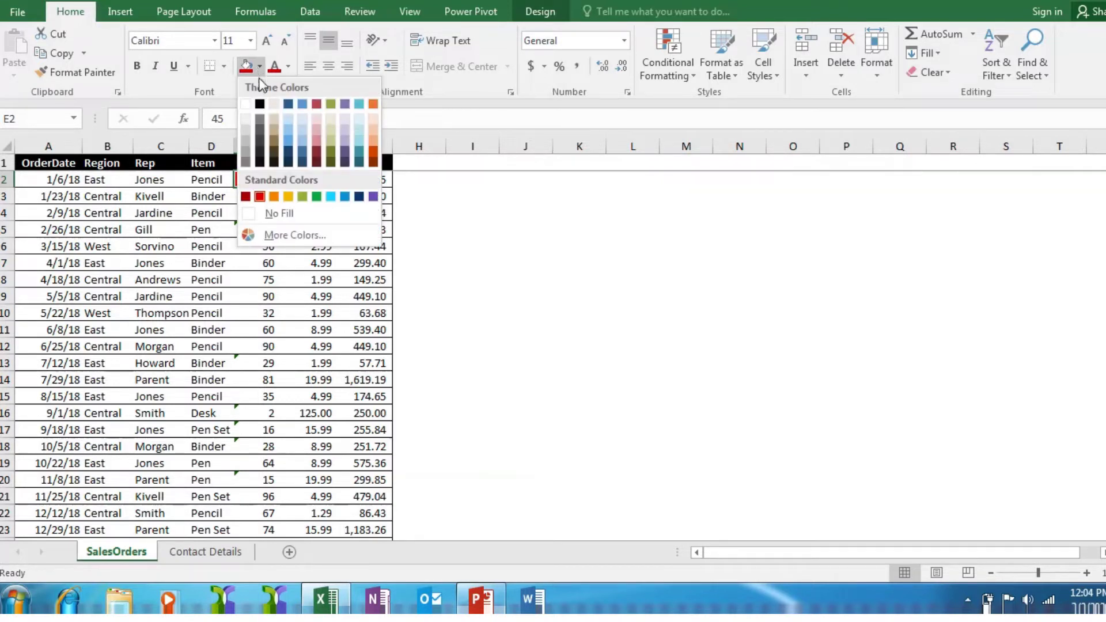
pyautogui.click(264, 220)
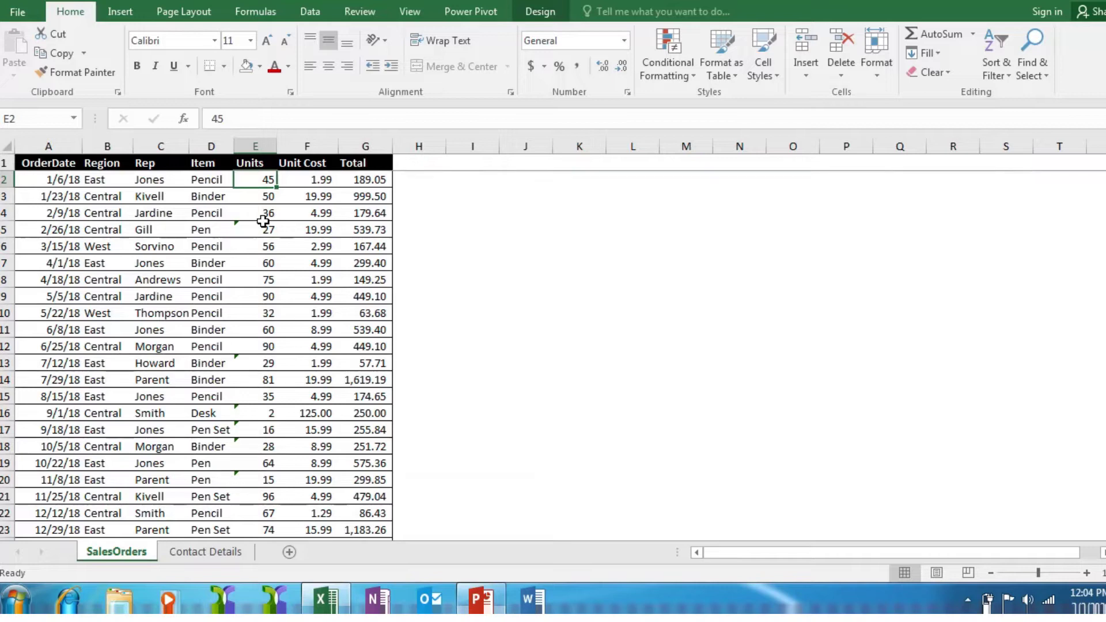
# Start a Greater Than highlight rule with a threshold of 50 on the Units values in E2:E44.
pyautogui.hotkey('shift', 'Down')
pyautogui.hotkey('shift', 'Down')
pyautogui.hotkey('shift', 'Down')
pyautogui.hotkey('shift', 'Down')
pyautogui.hotkey('shift', 'Down')
pyautogui.hotkey('shift', 'Down')
pyautogui.hotkey('shift', 'Down')
pyautogui.hotkey('shift', 'Down')
pyautogui.hotkey('shift', 'Down')
pyautogui.hotkey('shift', 'Down')
pyautogui.hotkey('shift', 'Down')
pyautogui.hotkey('shift', 'Down')
pyautogui.hotkey('shift', 'Down')
pyautogui.hotkey('shift', 'Down')
pyautogui.hotkey('shift', 'Down')
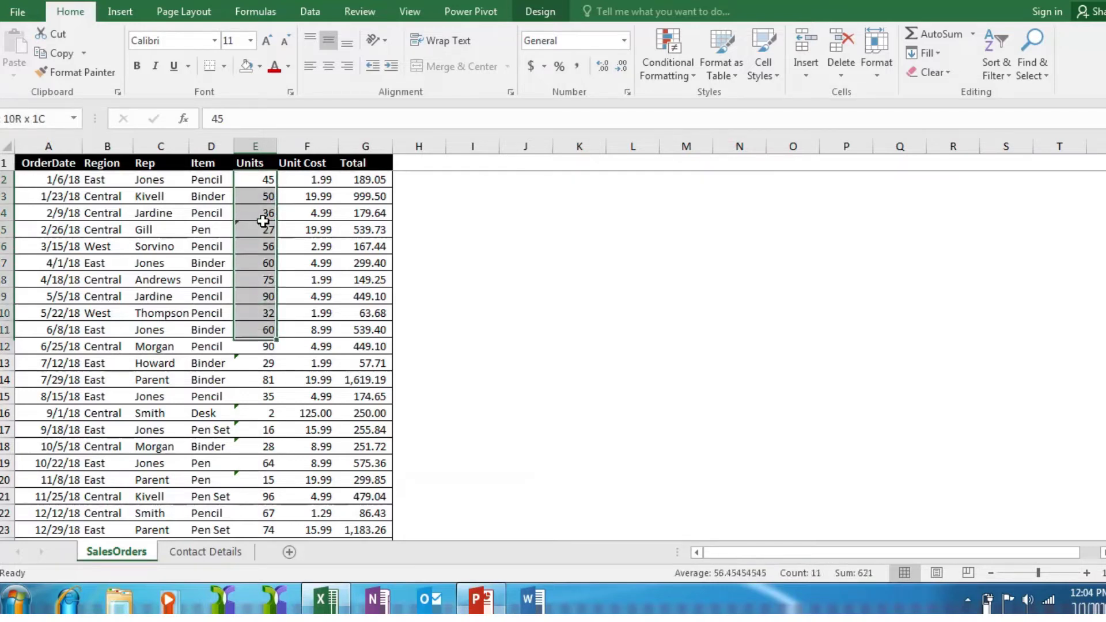
pyautogui.hotkey('shift', 'Down')
pyautogui.hotkey('shift', 'Down')
pyautogui.hotkey('shift', 'Down')
pyautogui.hotkey('shift', 'Down')
pyautogui.hotkey('shift', 'Down')
pyautogui.hotkey('shift', 'Down')
pyautogui.hotkey('shift', 'Down')
pyautogui.hotkey('shift', 'Down')
pyautogui.hotkey('shift', 'Down')
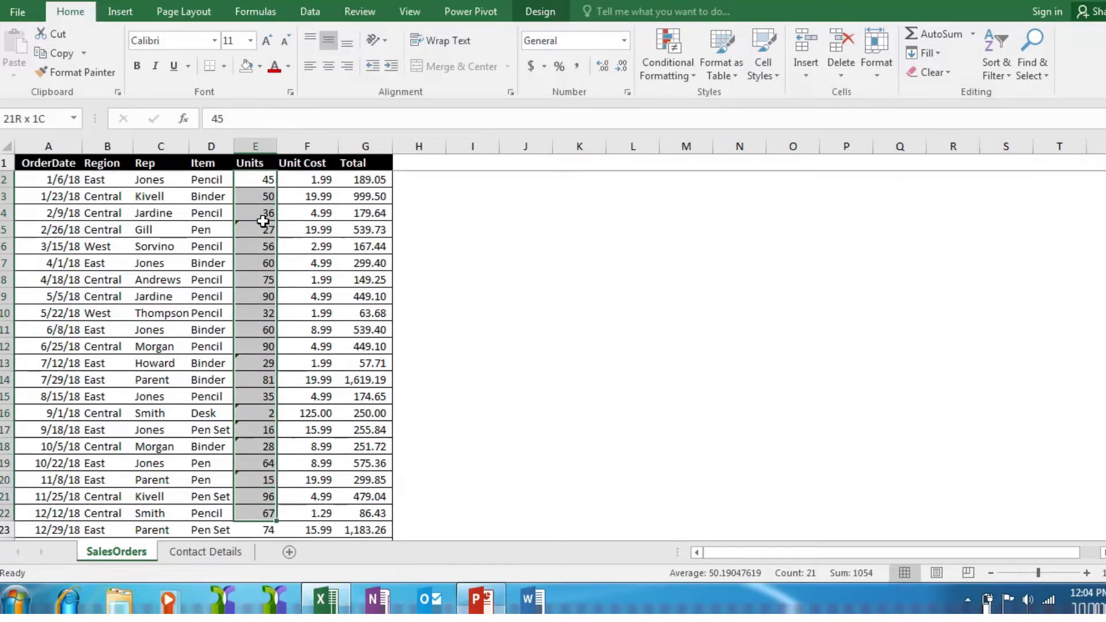
pyautogui.hotkey('shift', 'Down')
pyautogui.hotkey('shift', 'Down')
pyautogui.hotkey('shift', 'Down')
pyautogui.hotkey('shift', 'Down')
pyautogui.hotkey('shift', 'Down')
pyautogui.hotkey('shift', 'Down')
pyautogui.hotkey('shift', 'Down')
pyautogui.hotkey('shift', 'Down')
pyautogui.hotkey('shift', 'Down')
pyautogui.hotkey('shift', 'Down')
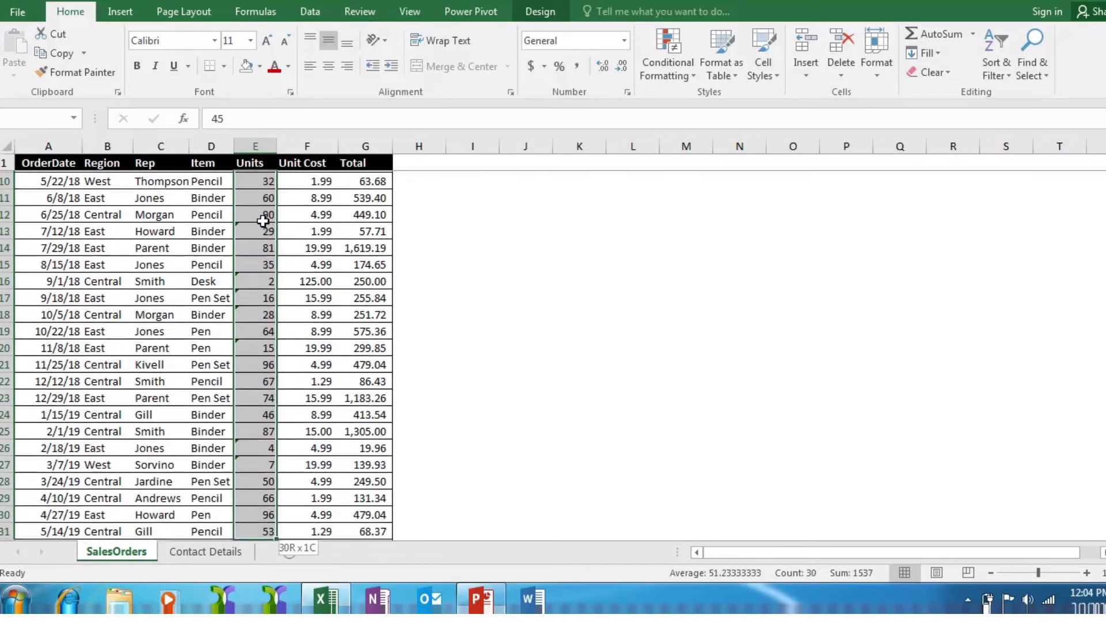
pyautogui.hotkey('shift', 'Down')
pyautogui.hotkey('shift', 'Down')
pyautogui.hotkey('shift', 'Down')
pyautogui.hotkey('shift', 'Down')
pyautogui.hotkey('shift', 'Down')
pyautogui.hotkey('shift', 'Down')
pyautogui.hotkey('shift', 'Down')
pyautogui.hotkey('shift', 'Down')
pyautogui.hotkey('shift', 'Down')
pyautogui.hotkey('shift', 'Down')
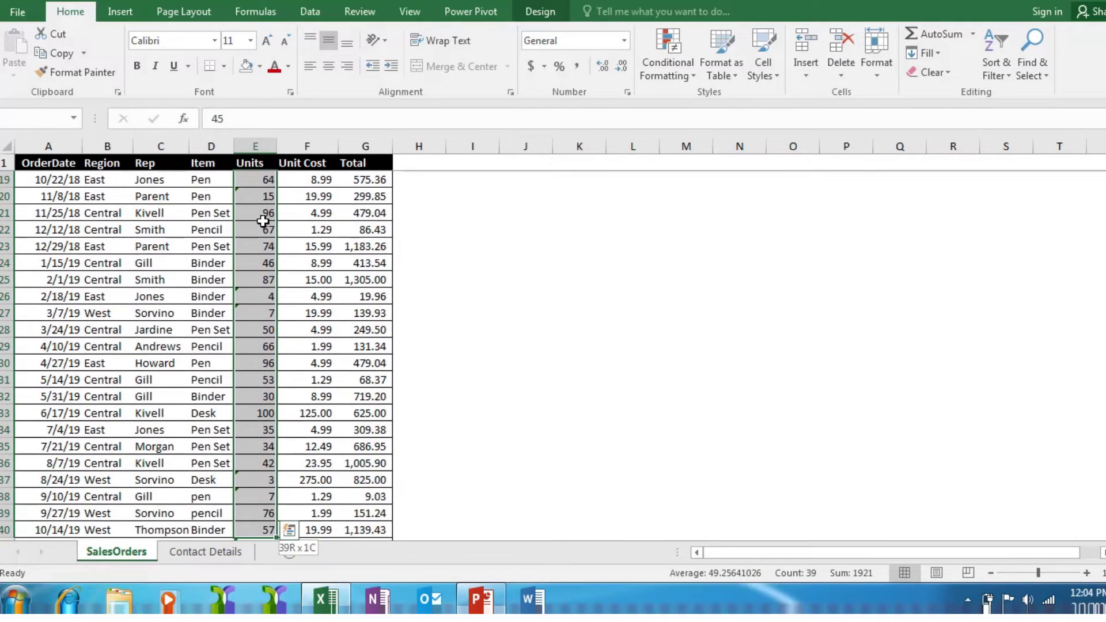
pyautogui.hotkey('shift', 'Up')
pyautogui.hotkey('shift', 'Up')
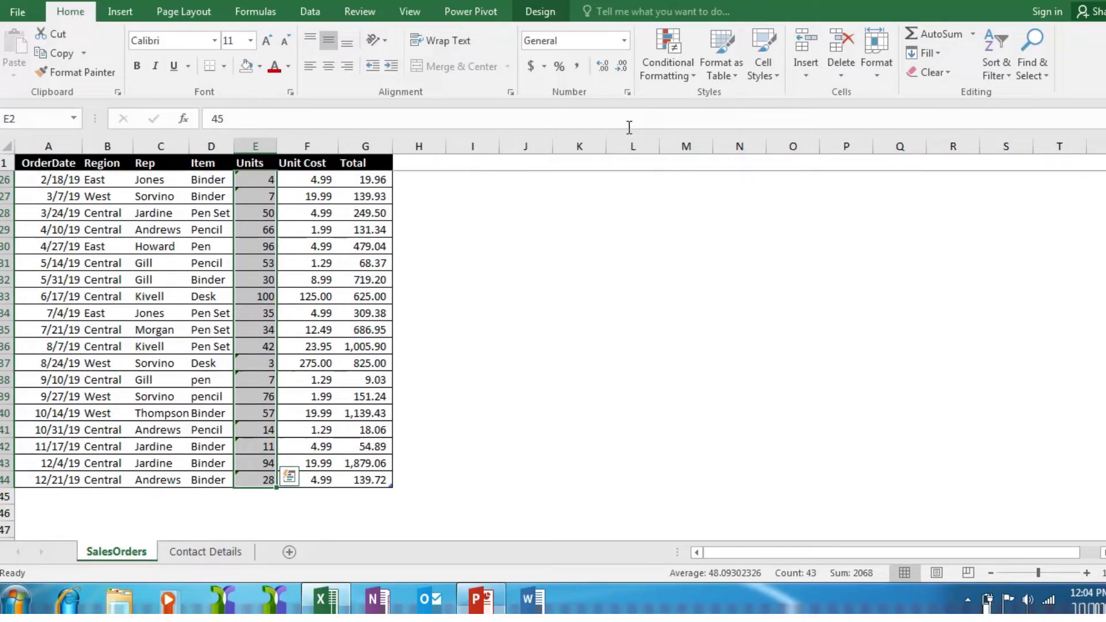
pyautogui.click(671, 77)
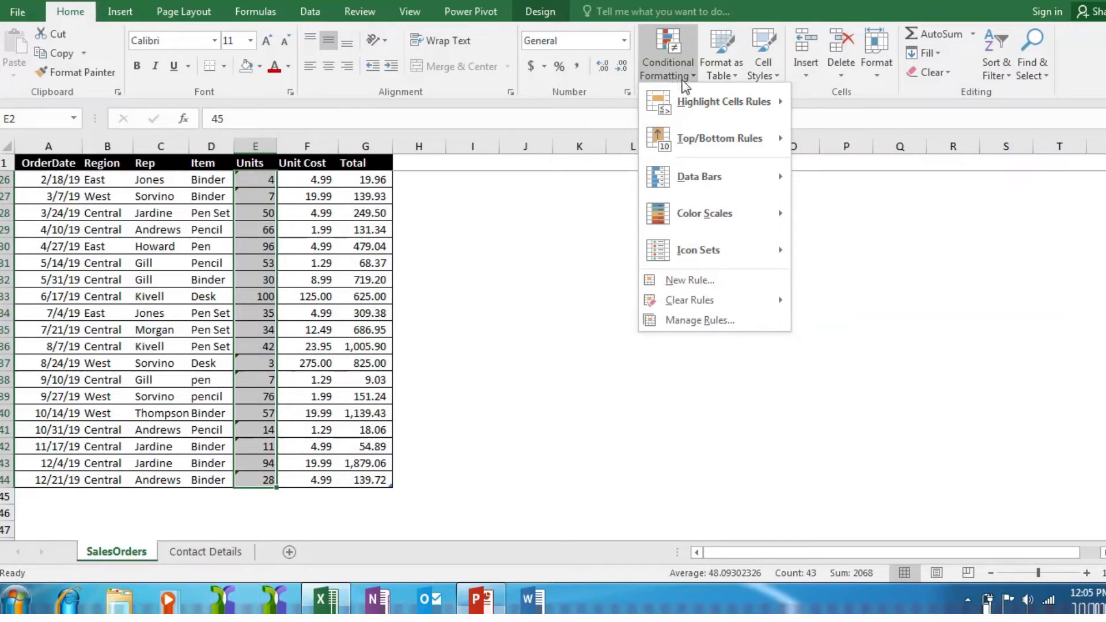
pyautogui.moveTo(691, 94)
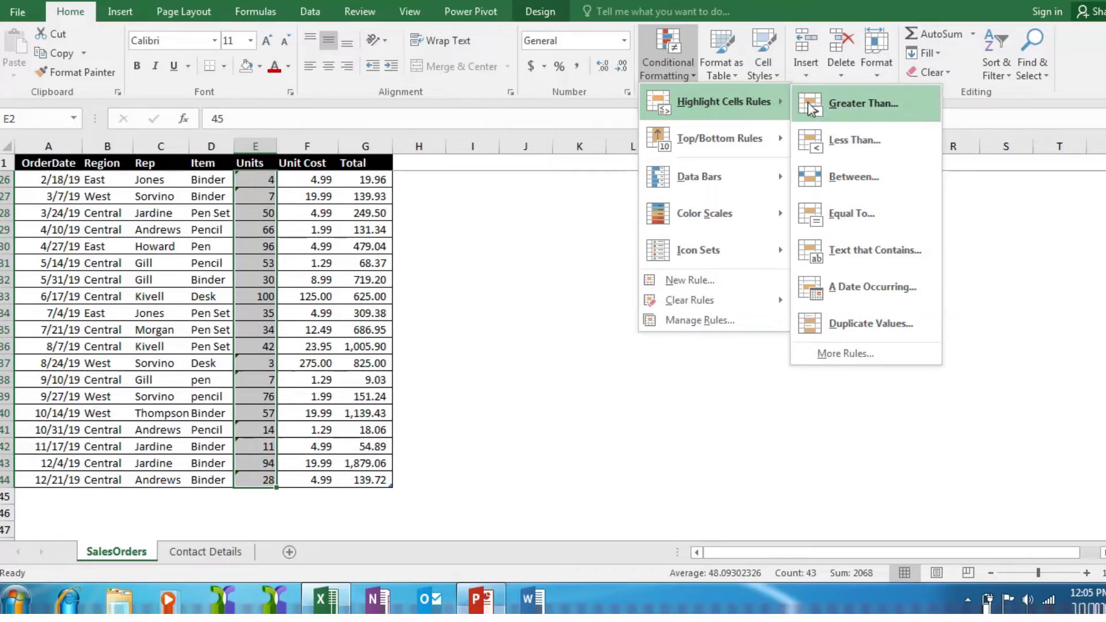
pyautogui.click(845, 109)
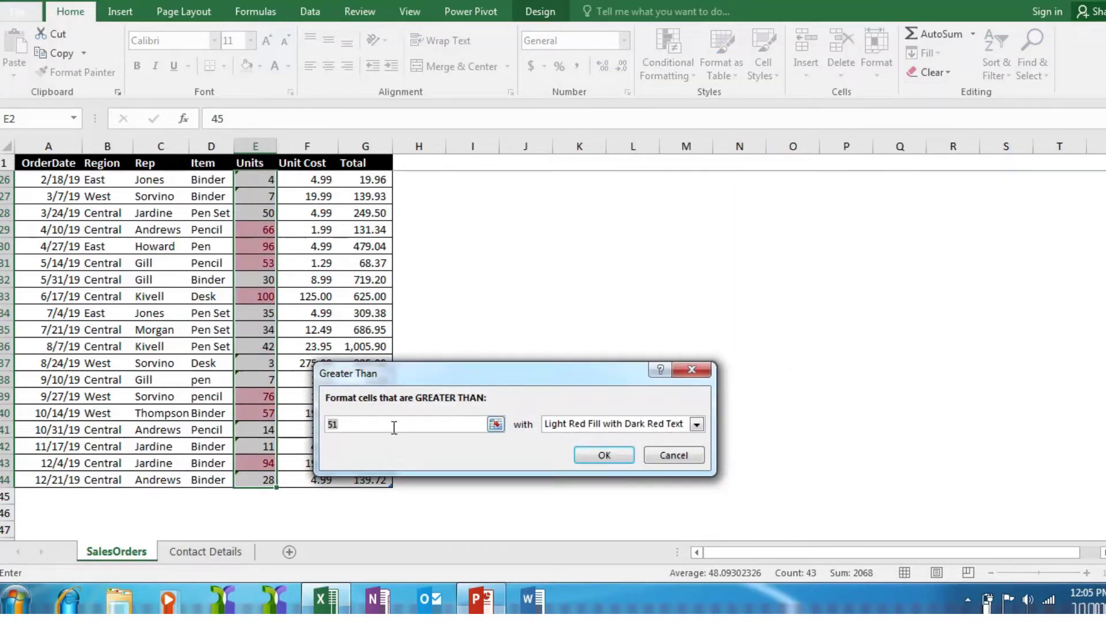
pyautogui.click(394, 428)
pyautogui.press('BackSpace')
pyautogui.press('BackSpace')
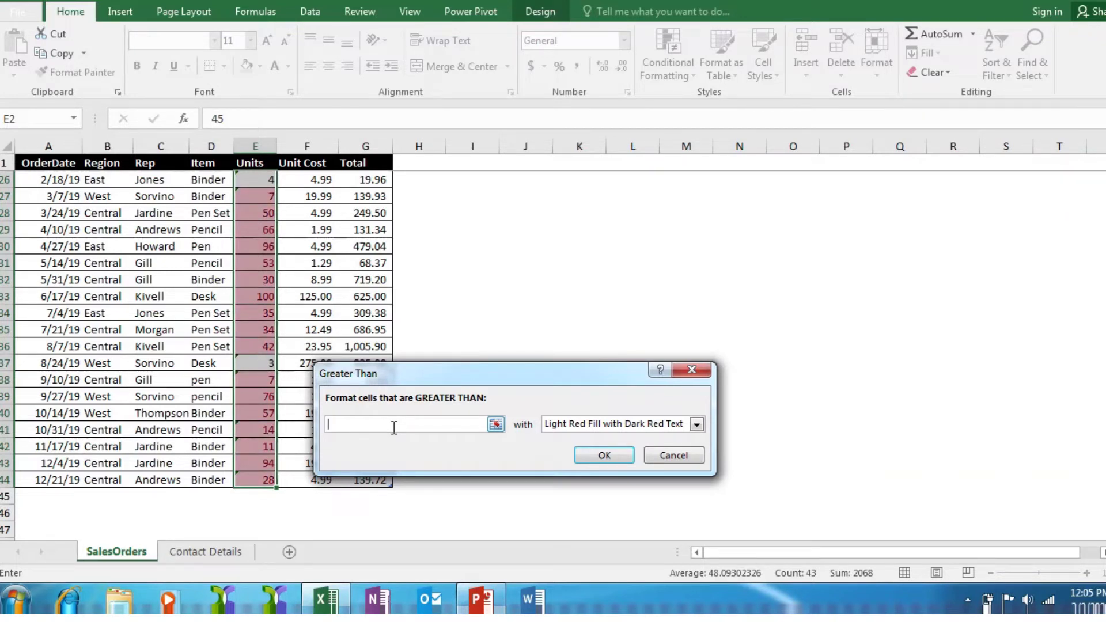
pyautogui.write('50')
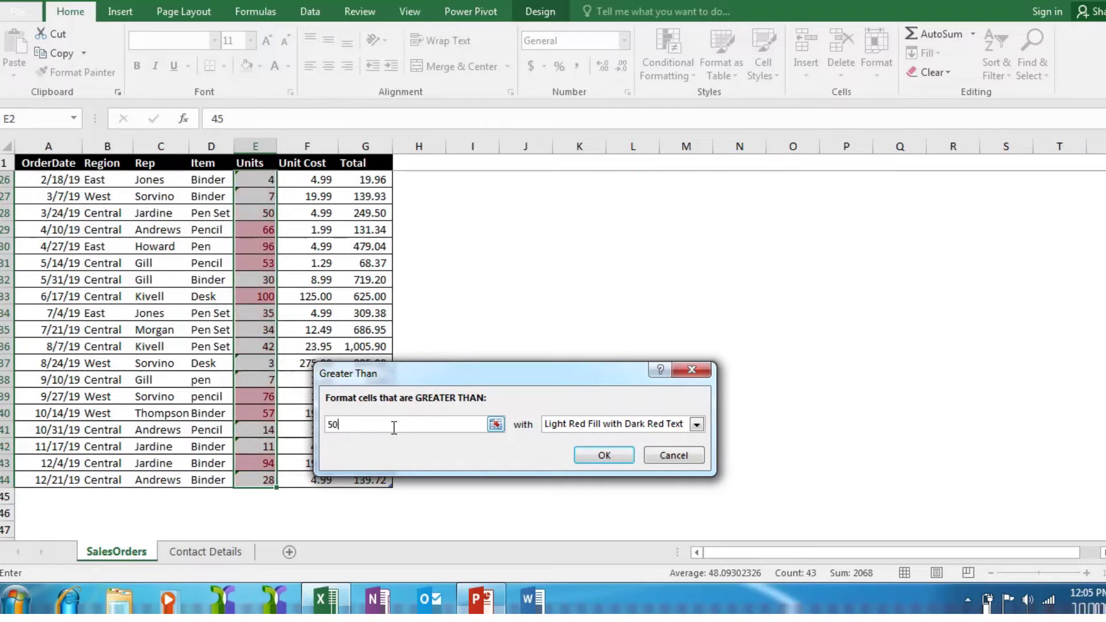
# Give the Greater Than rule a custom format with a standard red background fill and apply it.
pyautogui.click(587, 426)
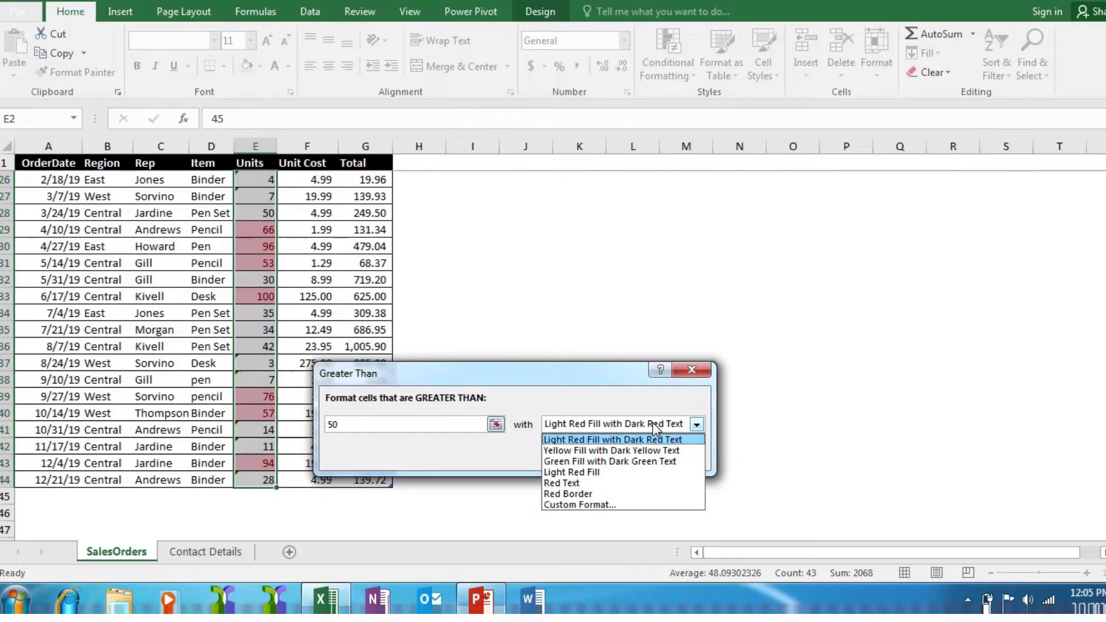
pyautogui.click(630, 504)
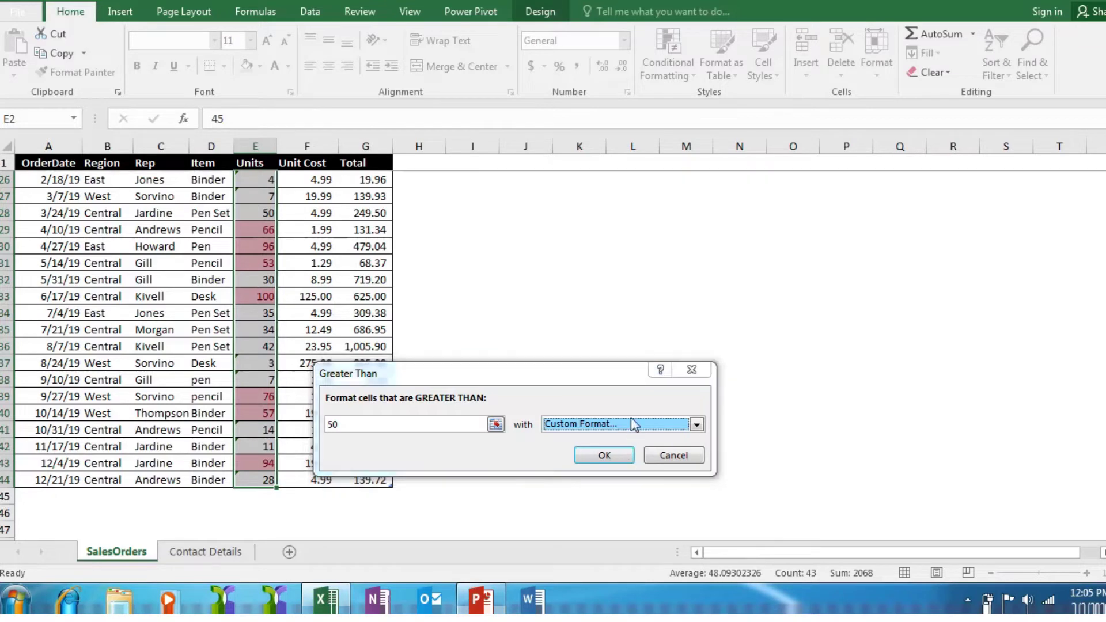
pyautogui.click(463, 202)
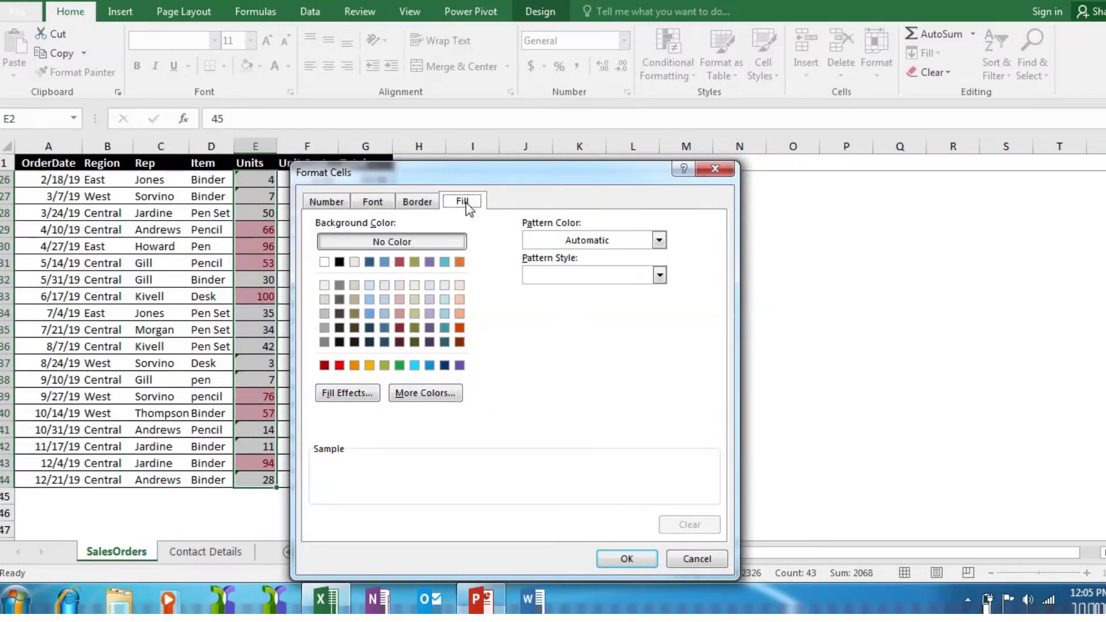
pyautogui.click(337, 372)
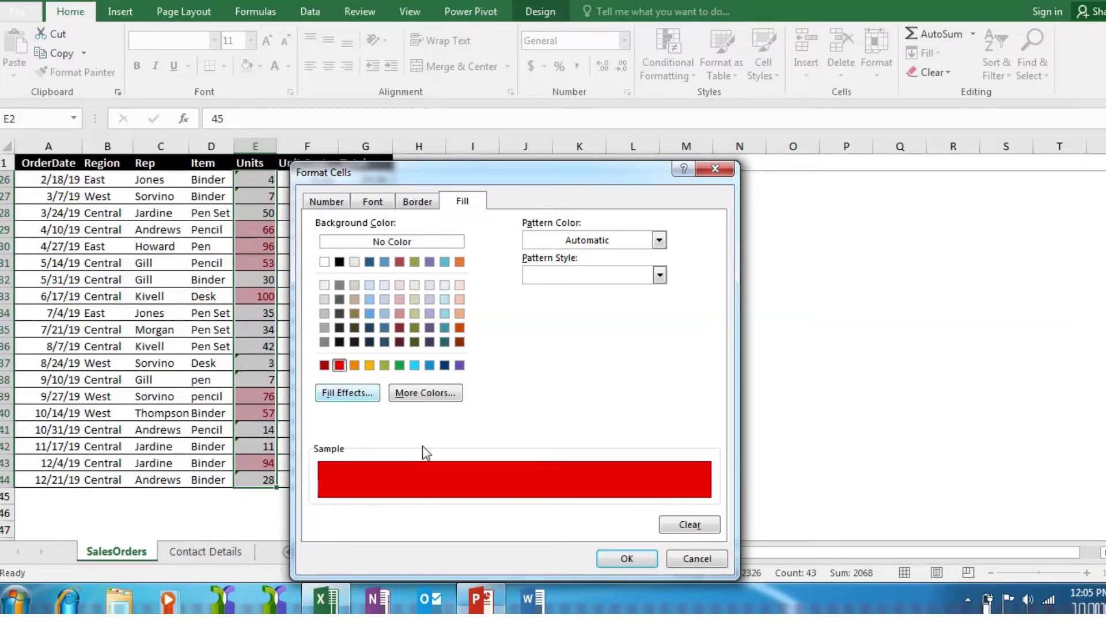
pyautogui.click(612, 558)
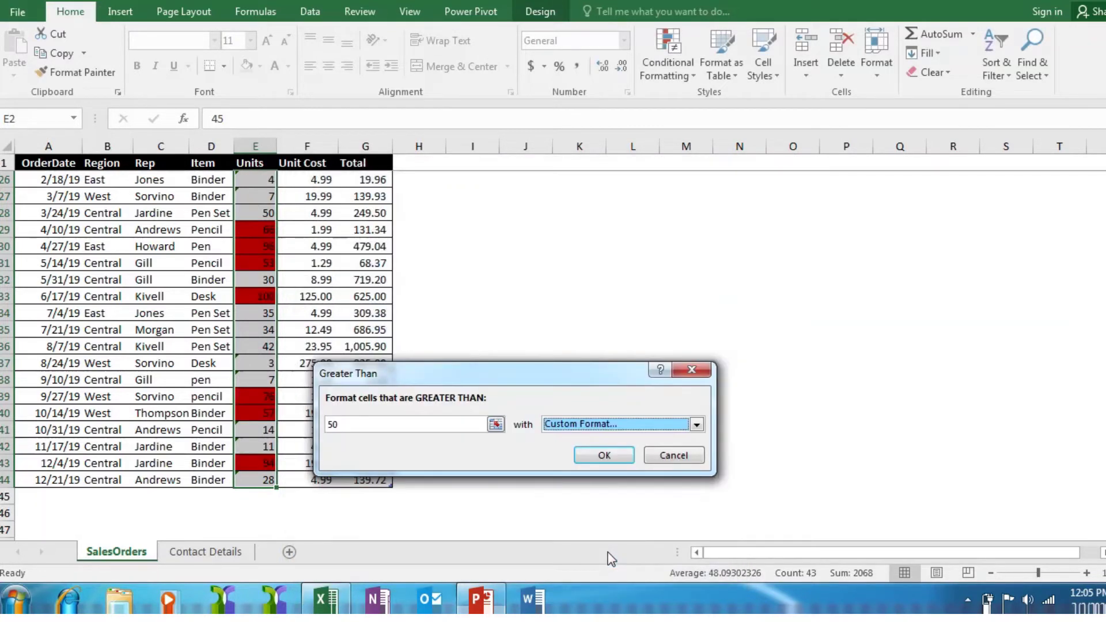
pyautogui.click(603, 456)
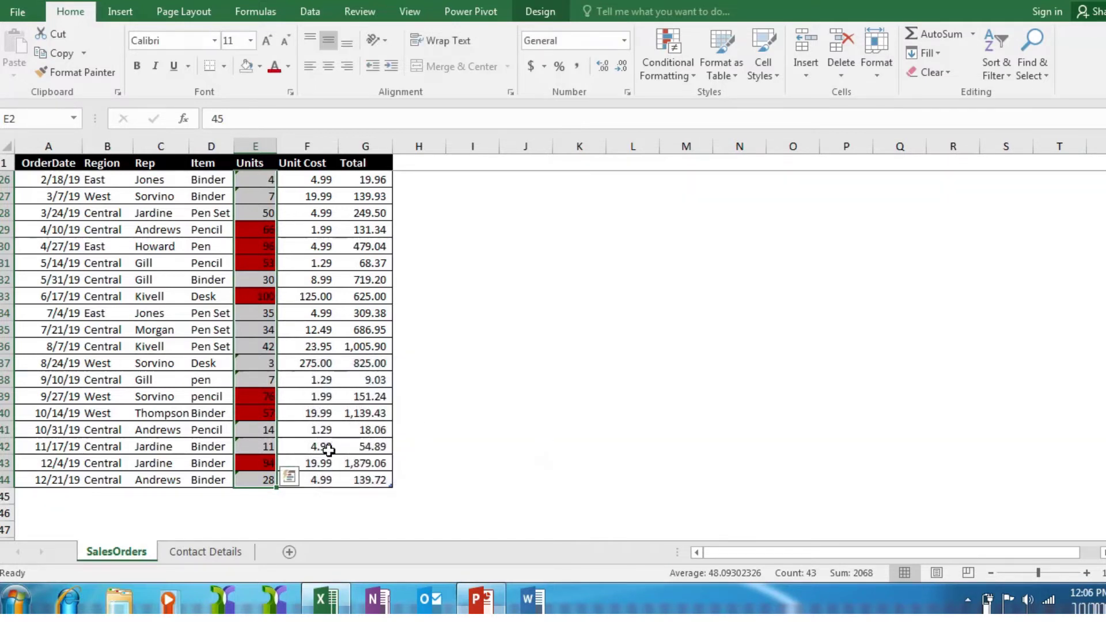
# Examine the Units column from the last rows up to the header to see which values are highlighted.
pyautogui.click(330, 452)
pyautogui.press('Left')
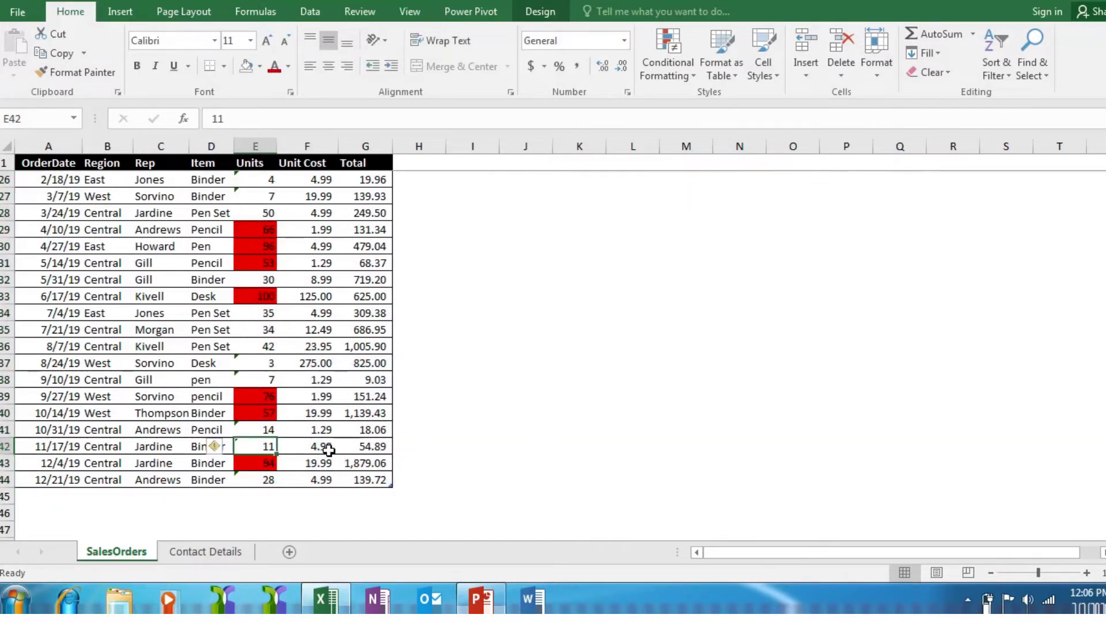
pyautogui.press('Up')
pyautogui.press('Up')
pyautogui.press('Up')
pyautogui.press('Up')
pyautogui.press('Up')
pyautogui.press('Up')
pyautogui.press('Up')
pyautogui.press('Up')
pyautogui.press('Up')
pyautogui.press('Up')
pyautogui.press('Up')
pyautogui.press('Up')
pyautogui.press('Up')
pyautogui.press('Up')
pyautogui.press('Up')
pyautogui.press('Up')
pyautogui.press('Up')
pyautogui.press('Up')
pyautogui.press('Up')
pyautogui.press('Up')
pyautogui.press('Up')
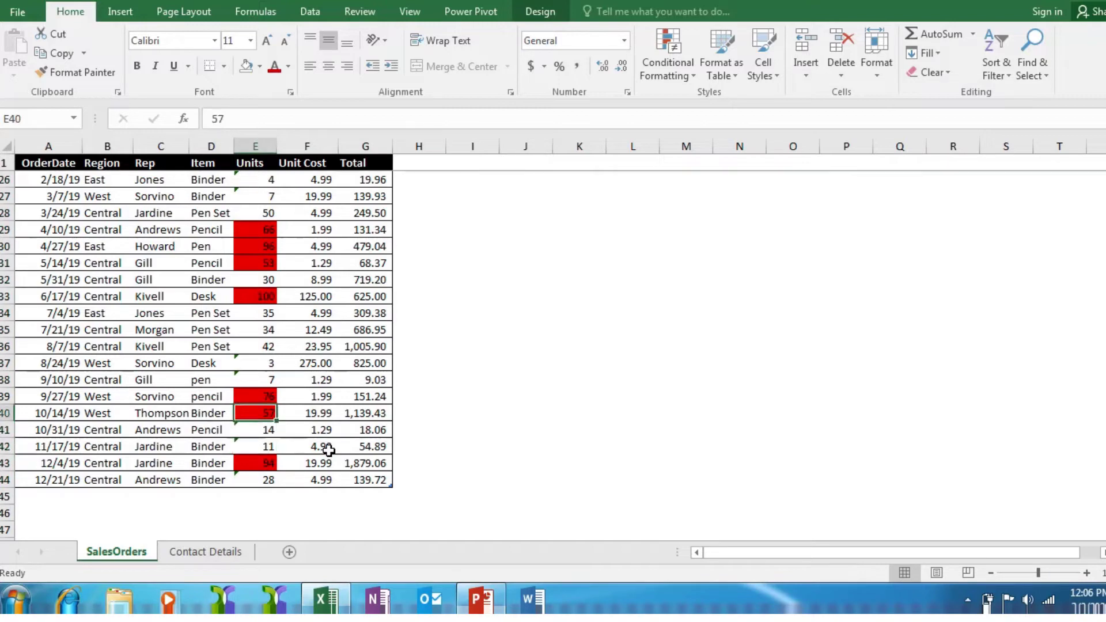
pyautogui.press('Up')
pyautogui.press('Up')
pyautogui.press('Up')
pyautogui.press('Up')
pyautogui.press('Up')
pyautogui.press('Up')
pyautogui.press('Up')
pyautogui.press('Up')
pyautogui.press('Up')
pyautogui.press('Up')
pyautogui.press('Up')
pyautogui.press('Up')
pyautogui.press('Up')
pyautogui.press('Up')
pyautogui.press('Up')
pyautogui.press('Up')
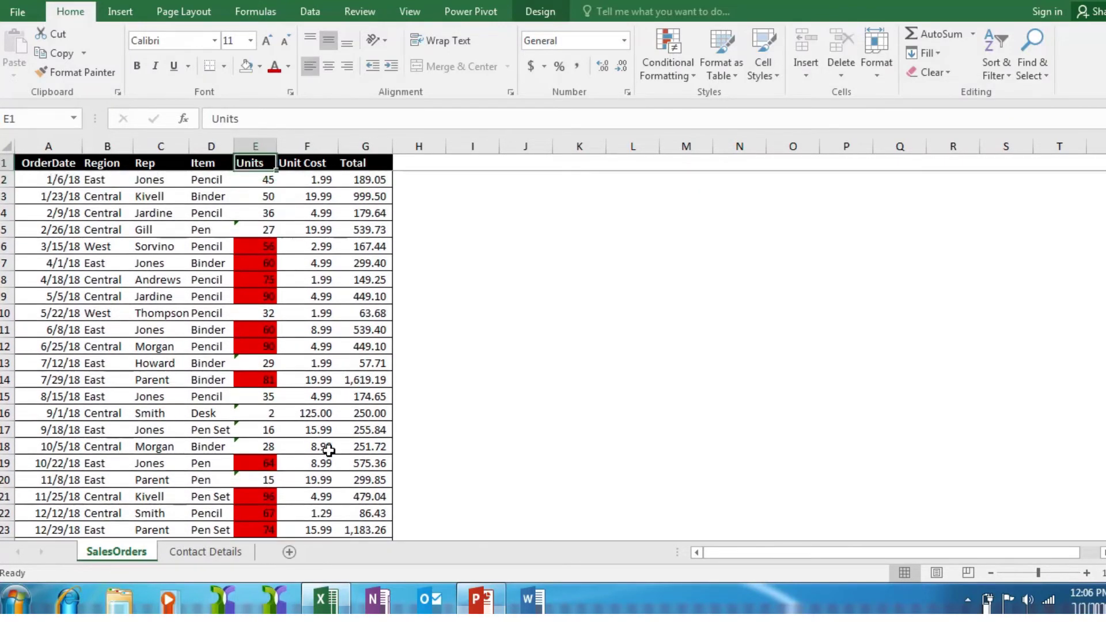
pyautogui.press('Down')
pyautogui.press('Down')
pyautogui.press('Down')
pyautogui.press('Down')
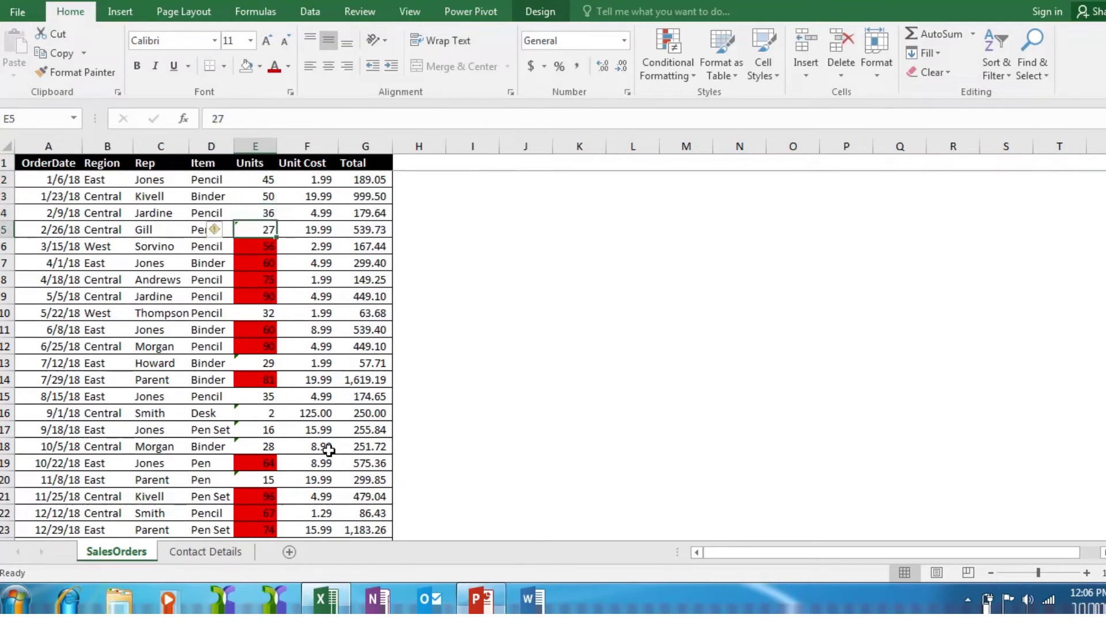
# Change the first Units value in cell E2 to 98 to test the highlight rule.
pyautogui.press('Up')
pyautogui.press('Up')
pyautogui.press('Up')
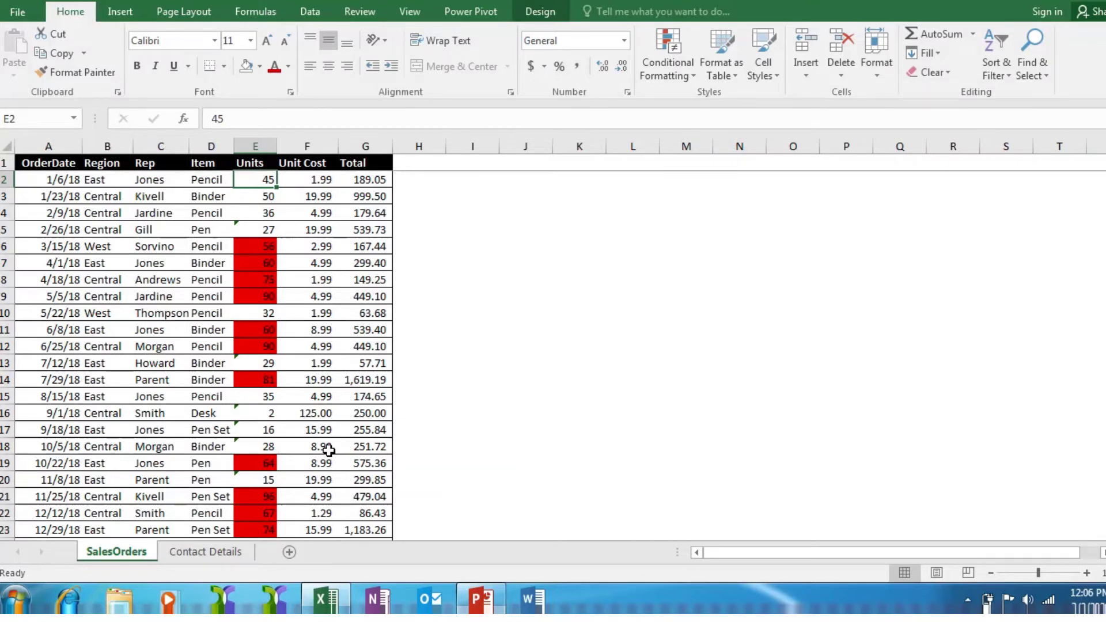
pyautogui.write('98')
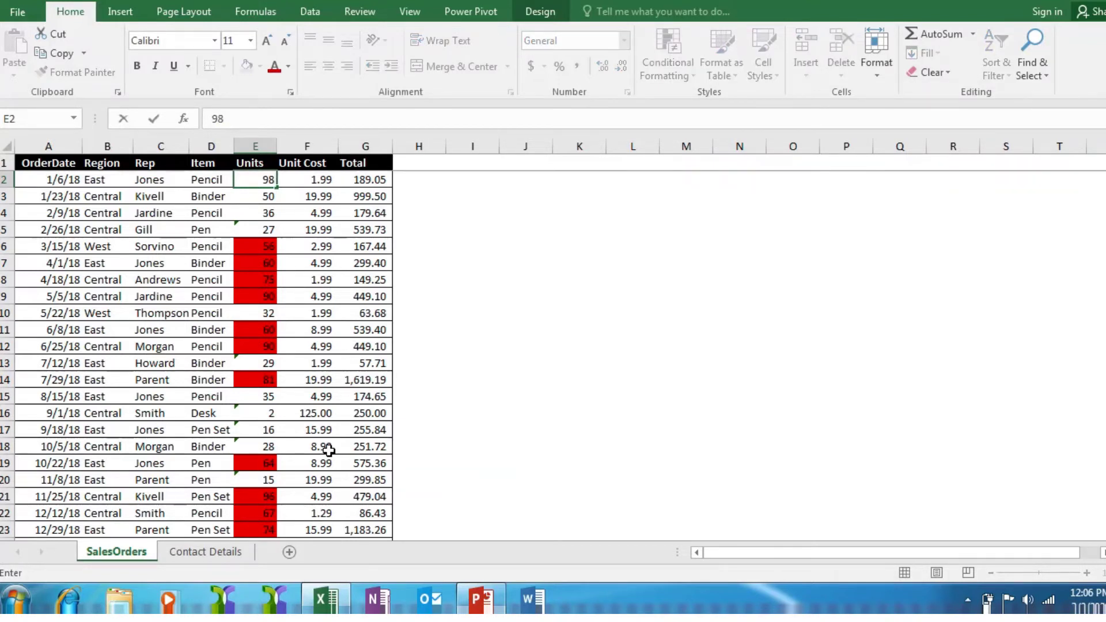
pyautogui.press('Return')
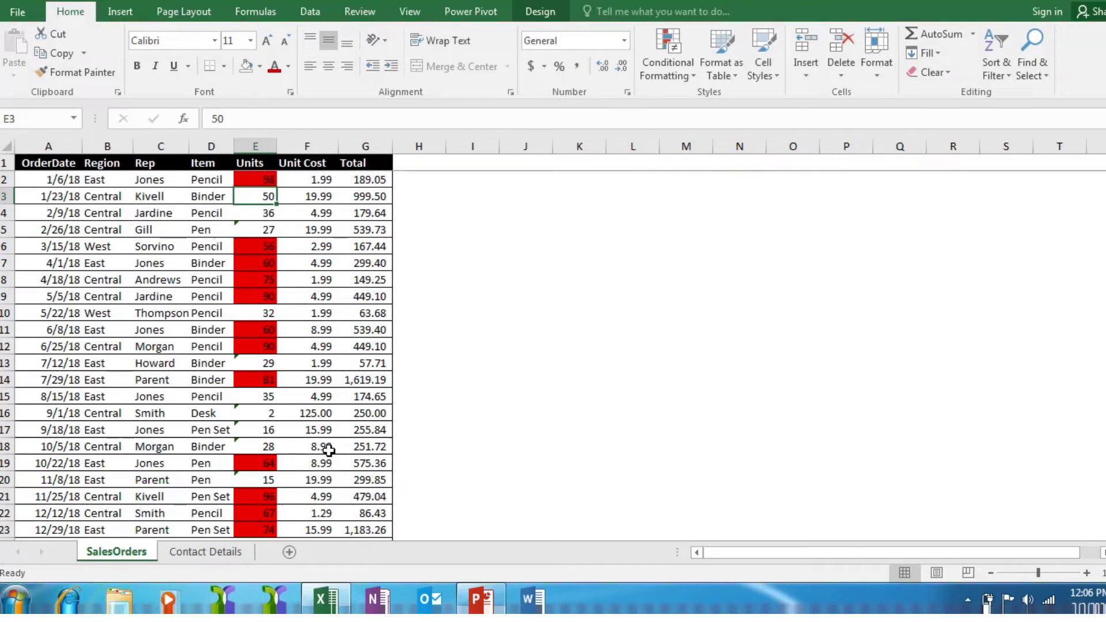
pyautogui.press('Down')
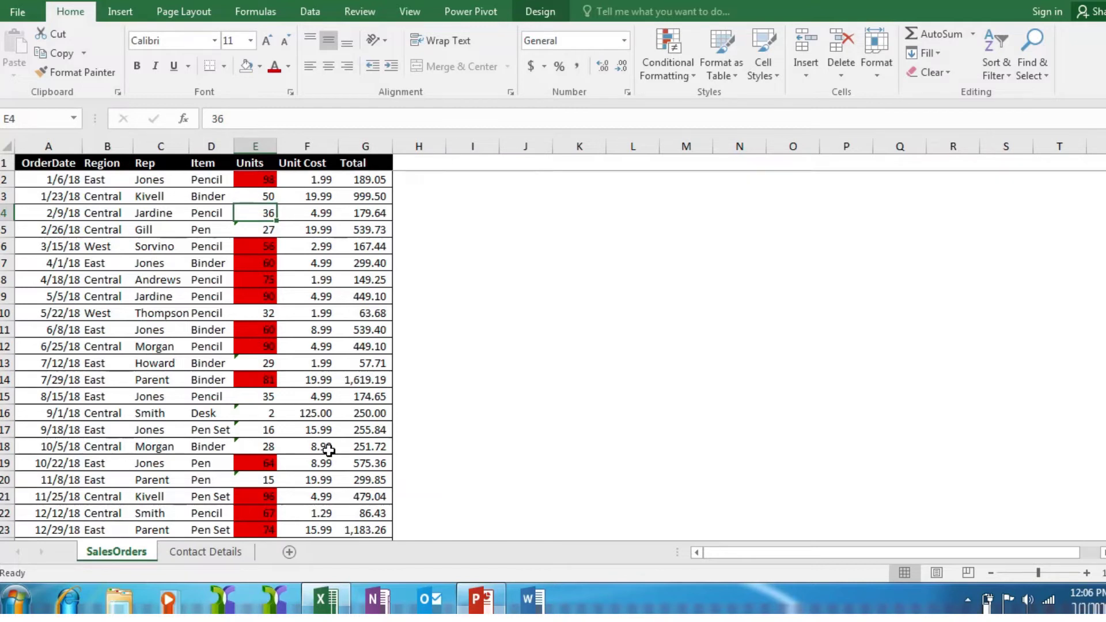
# Change the Units value in cell E5 to 67 to test the highlight rule.
pyautogui.press('Down')
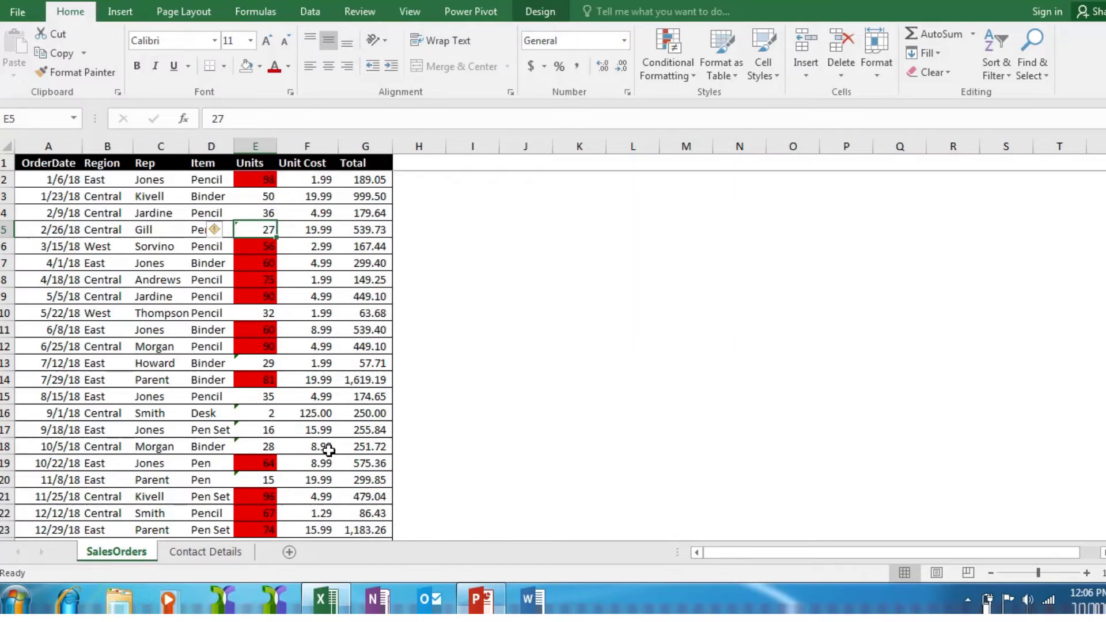
pyautogui.write('67')
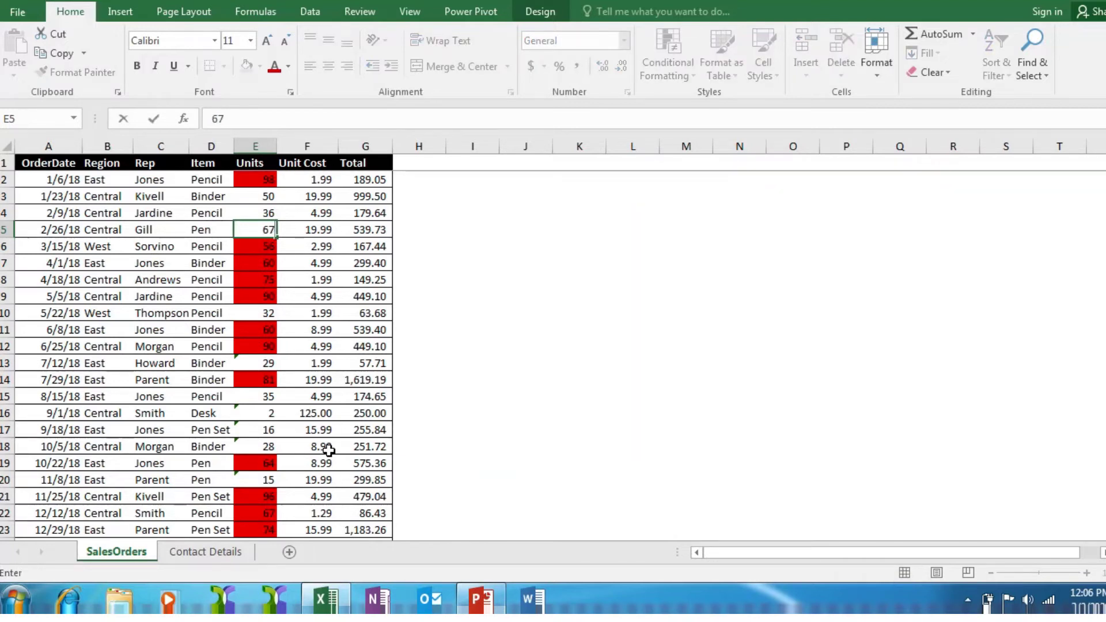
pyautogui.press('Return')
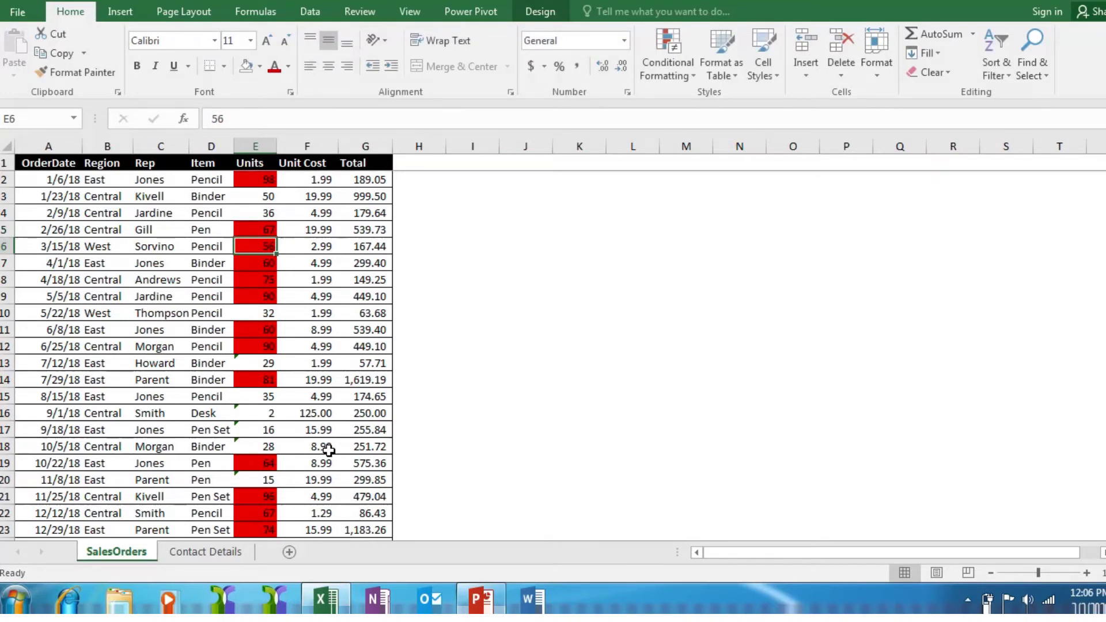
# Try to change the Units value in cell E22 to 27, then cancel the entry.
pyautogui.press('Down')
pyautogui.press('Down')
pyautogui.press('Down')
pyautogui.press('Down')
pyautogui.press('Down')
pyautogui.press('Down')
pyautogui.press('Down')
pyautogui.press('Down')
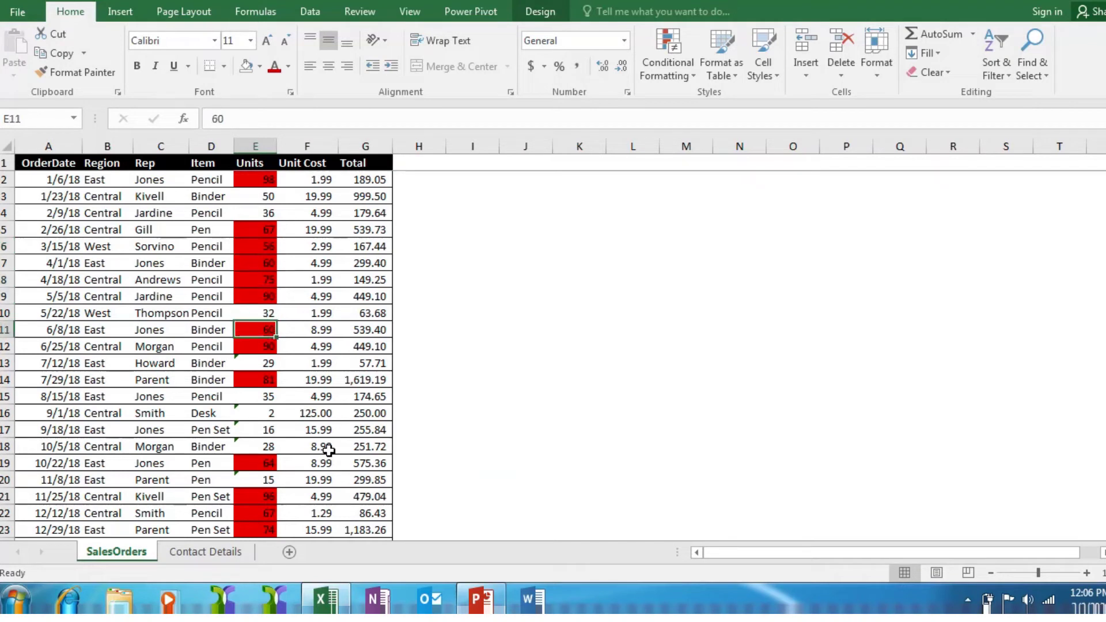
pyautogui.press('Down')
pyautogui.press('Down')
pyautogui.press('Down')
pyautogui.press('Down')
pyautogui.press('Down')
pyautogui.press('Down')
pyautogui.press('Down')
pyautogui.press('Down')
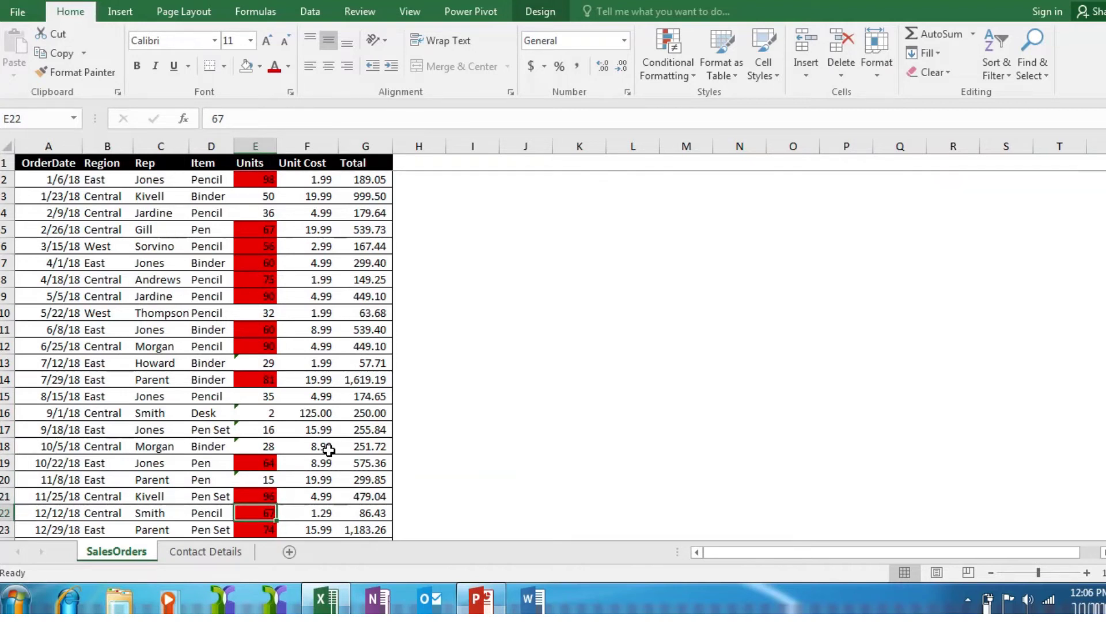
pyautogui.write('27')
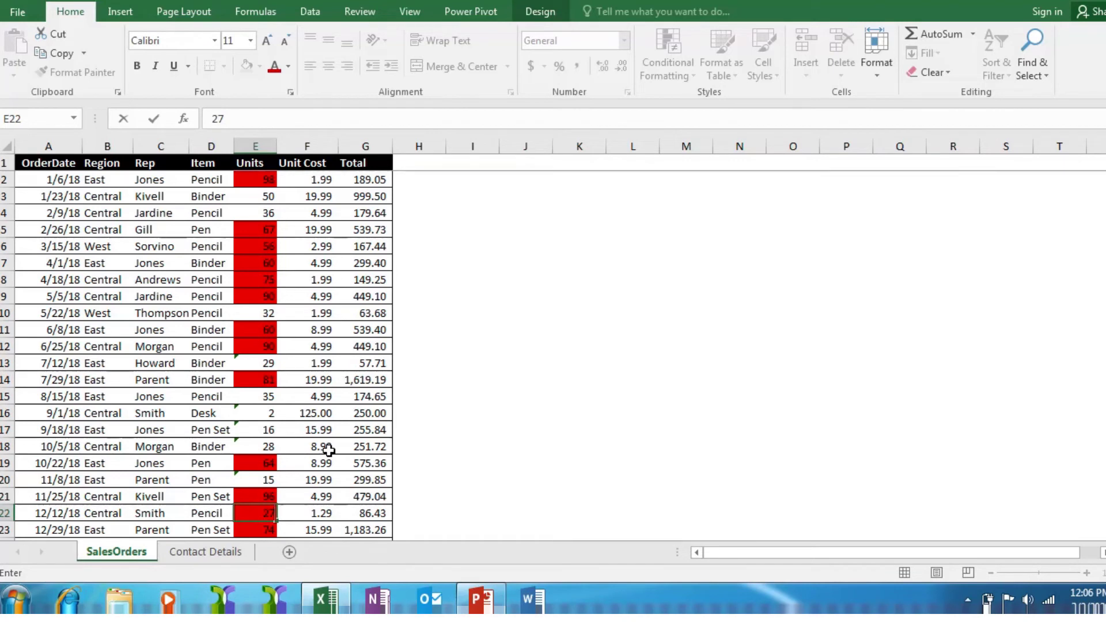
pyautogui.press('Return')
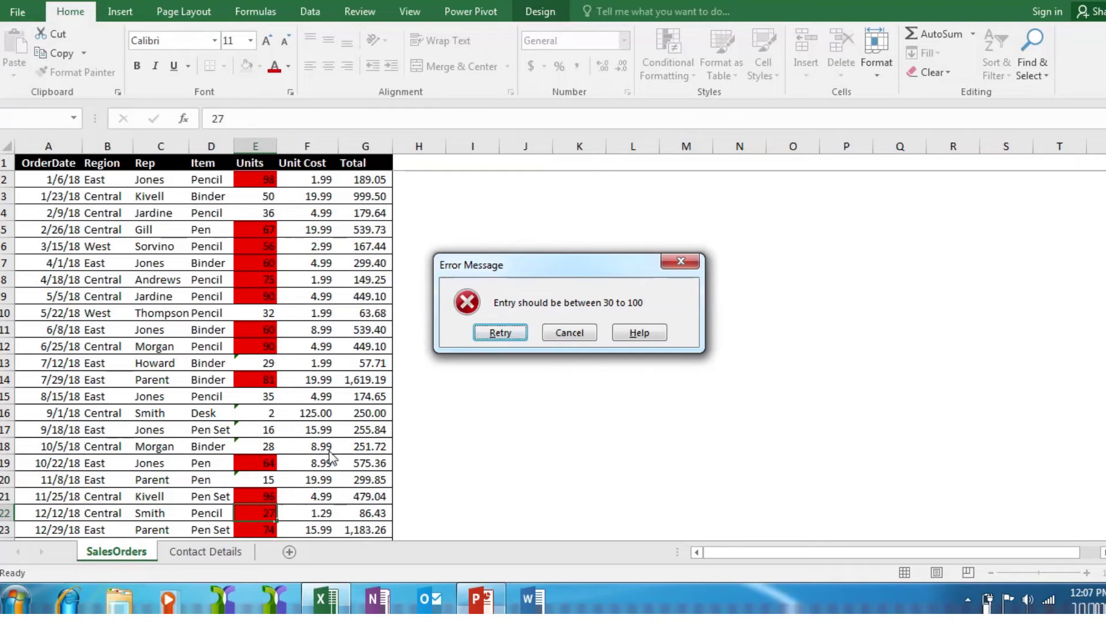
pyautogui.press('Tab')
pyautogui.press('Return')
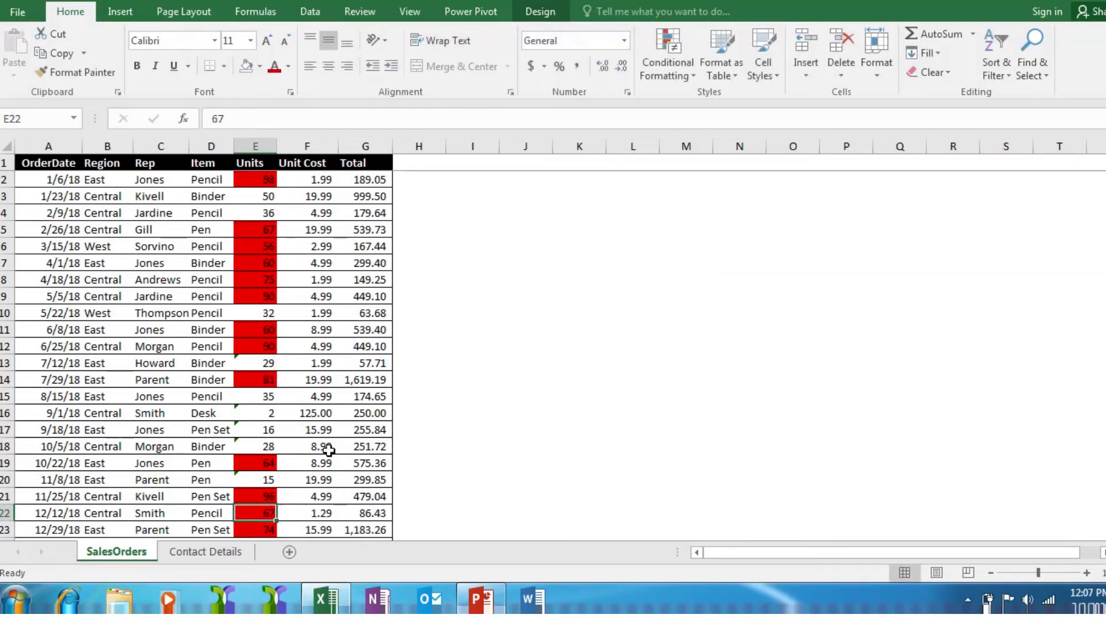
# Try to change the Units value in cell E20 to 23, then cancel the entry.
pyautogui.press('Up')
pyautogui.press('Up')
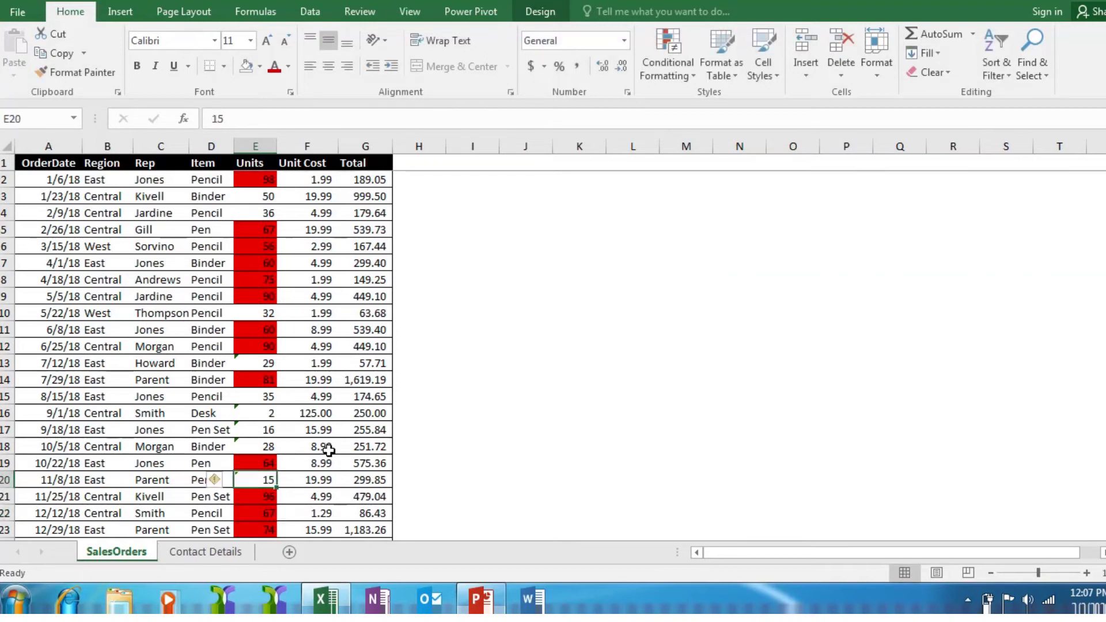
pyautogui.write('23')
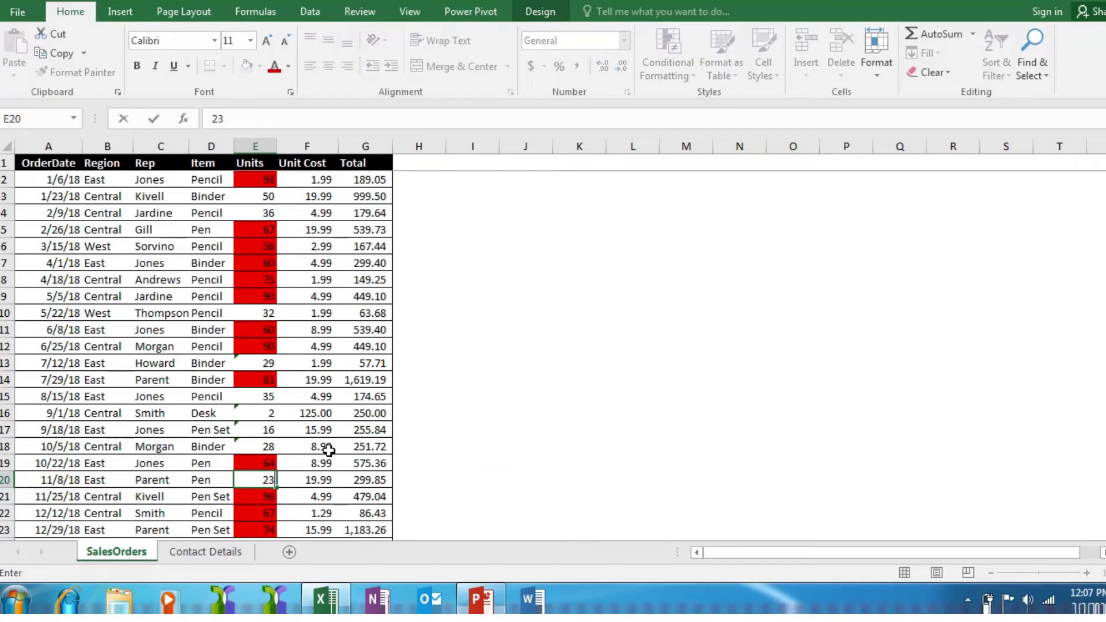
pyautogui.press('Return')
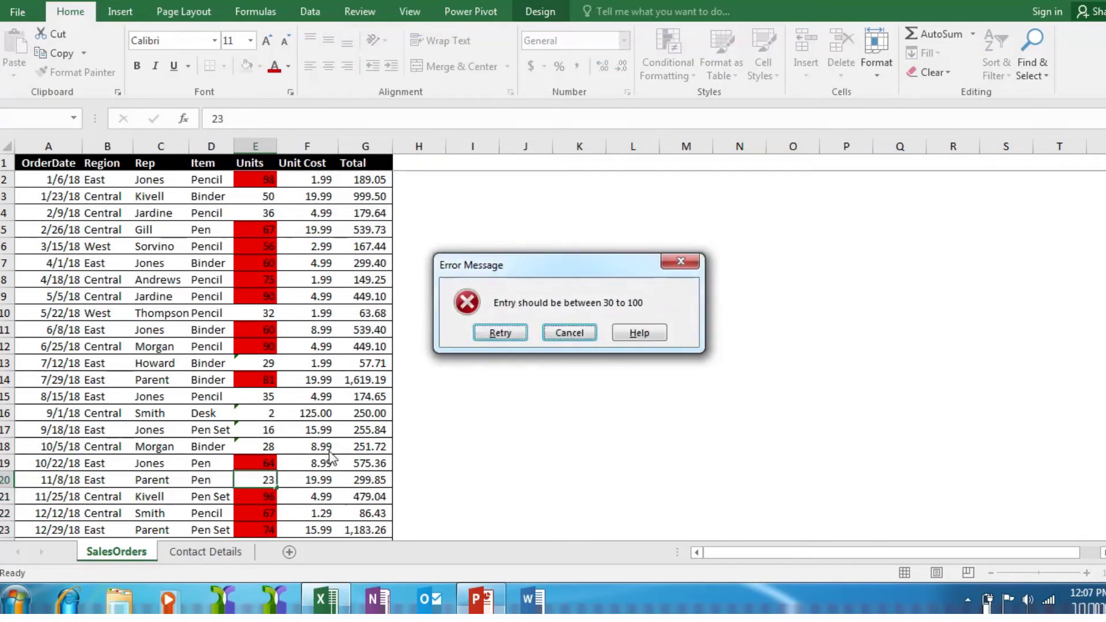
pyautogui.press('Escape')
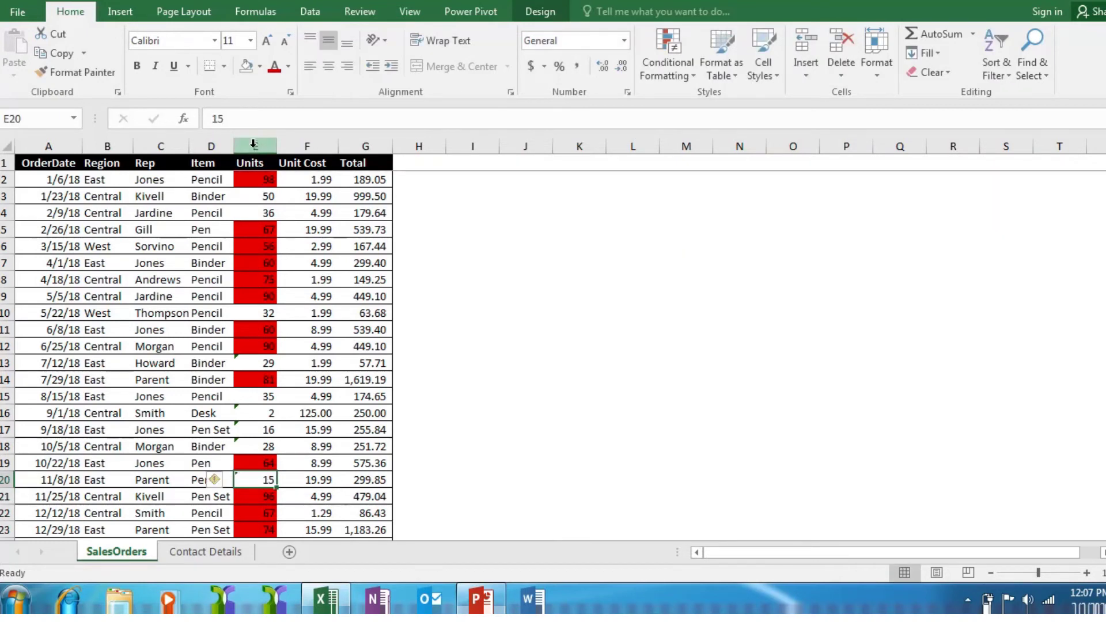
# Remove the entry restriction from the whole Units column by extending its data validation to all cells and allowing any value.
pyautogui.click(254, 145)
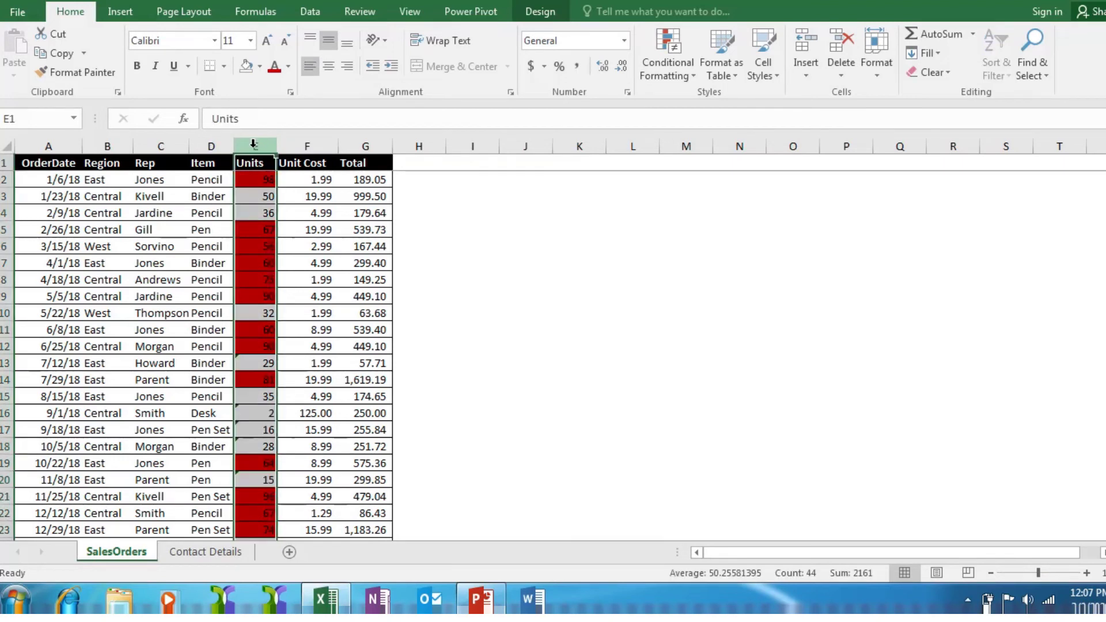
pyautogui.click(310, 12)
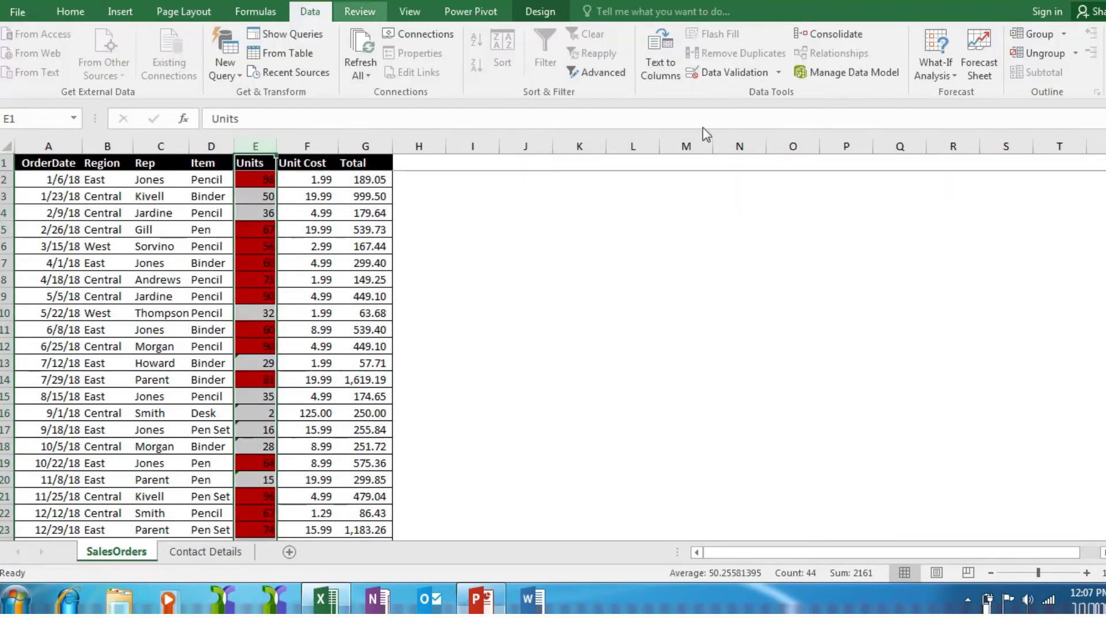
pyautogui.click(780, 72)
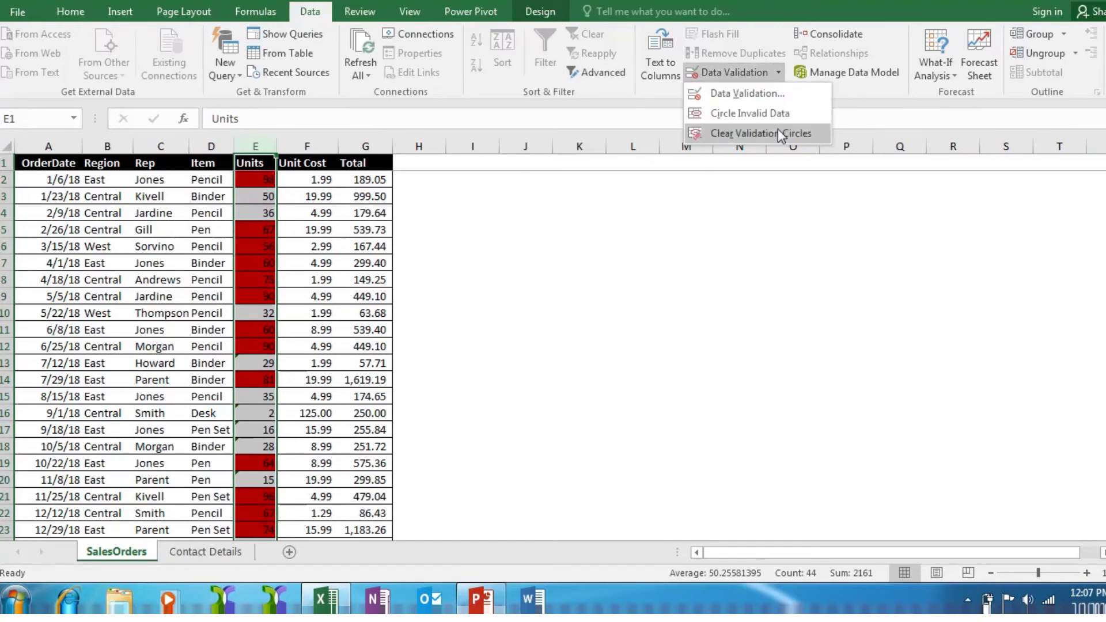
pyautogui.click(765, 94)
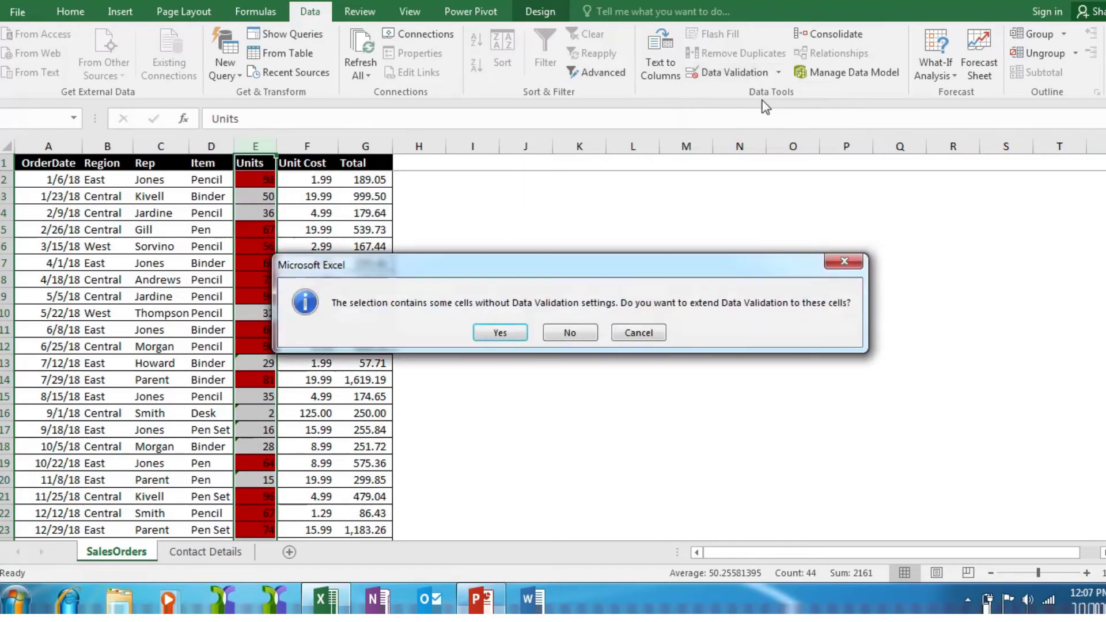
pyautogui.click(500, 333)
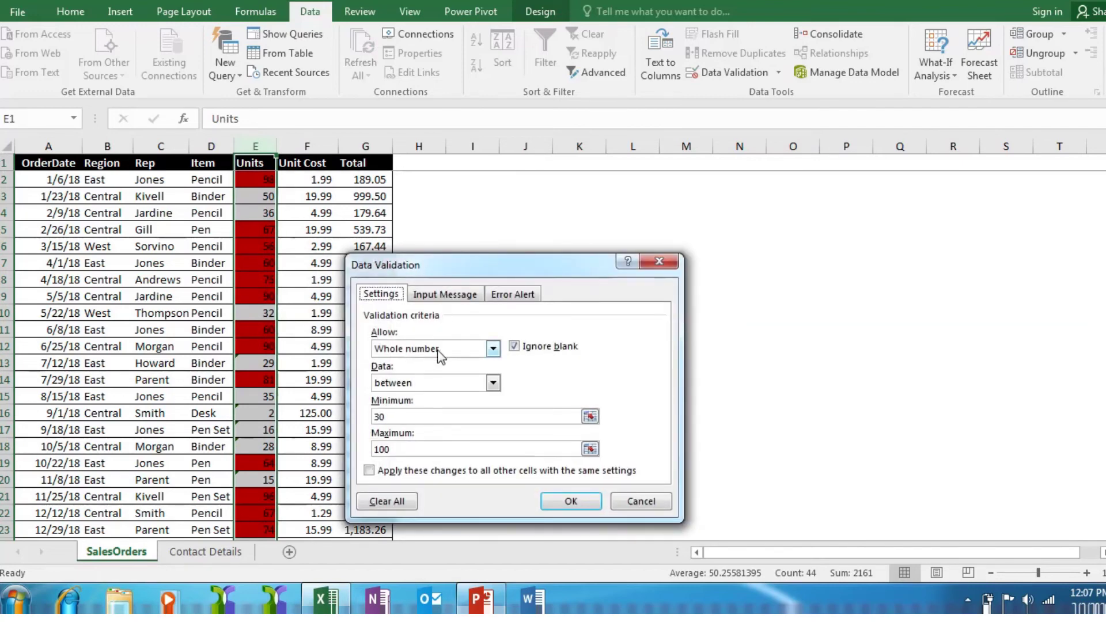
pyautogui.click(493, 348)
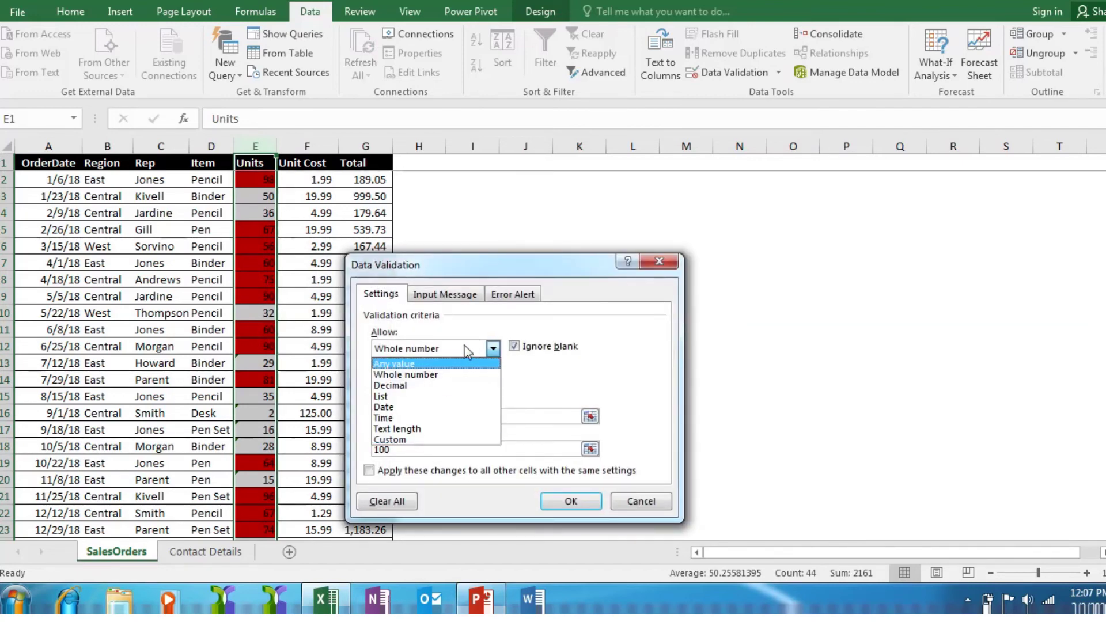
pyautogui.click(462, 360)
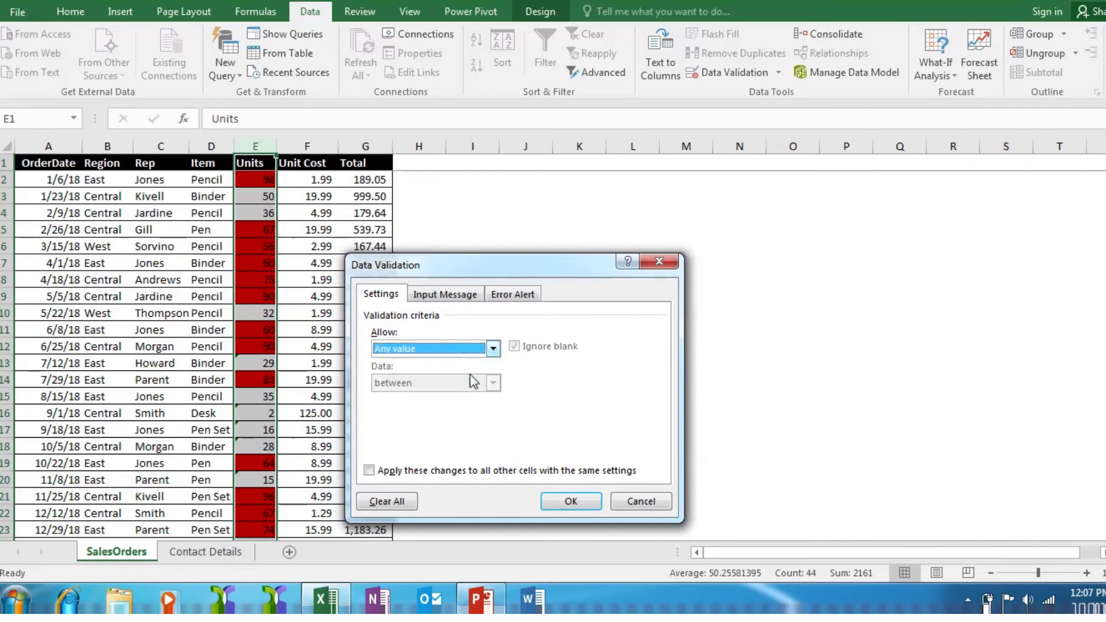
pyautogui.click(570, 502)
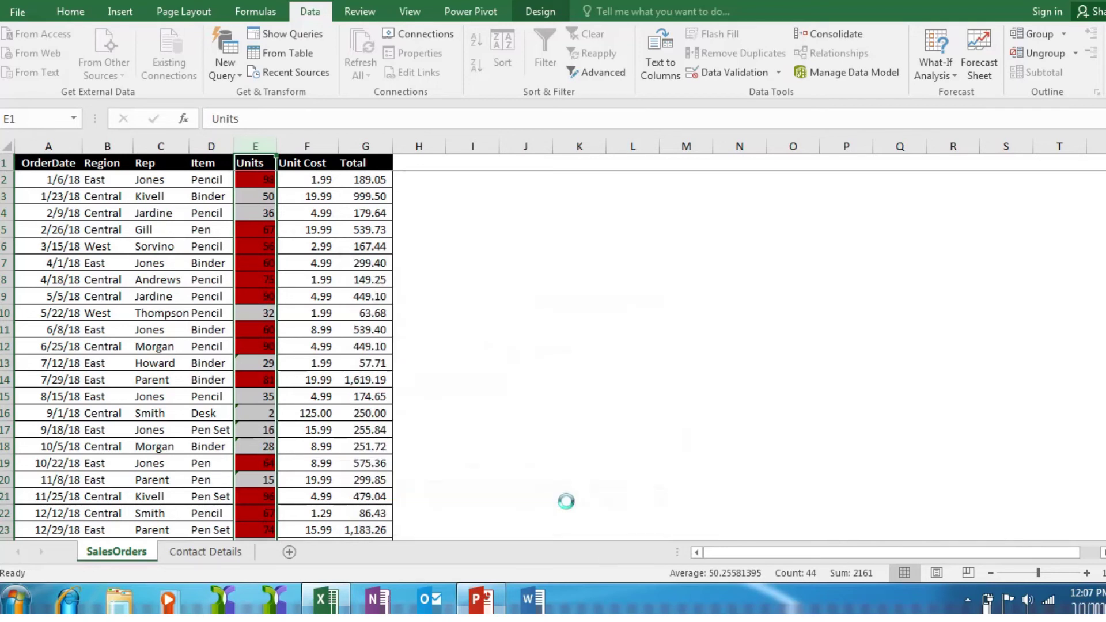
# Change the Units value in cell E22 to 27 to test the highlight rule below the threshold.
pyautogui.click(263, 384)
pyautogui.click(258, 515)
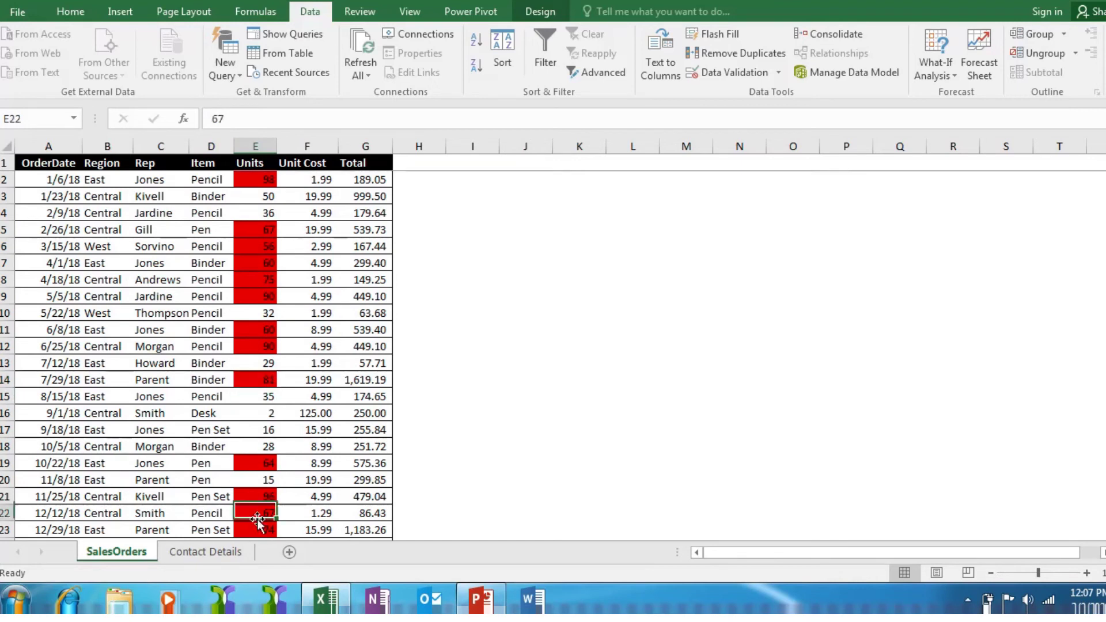
pyautogui.write('27')
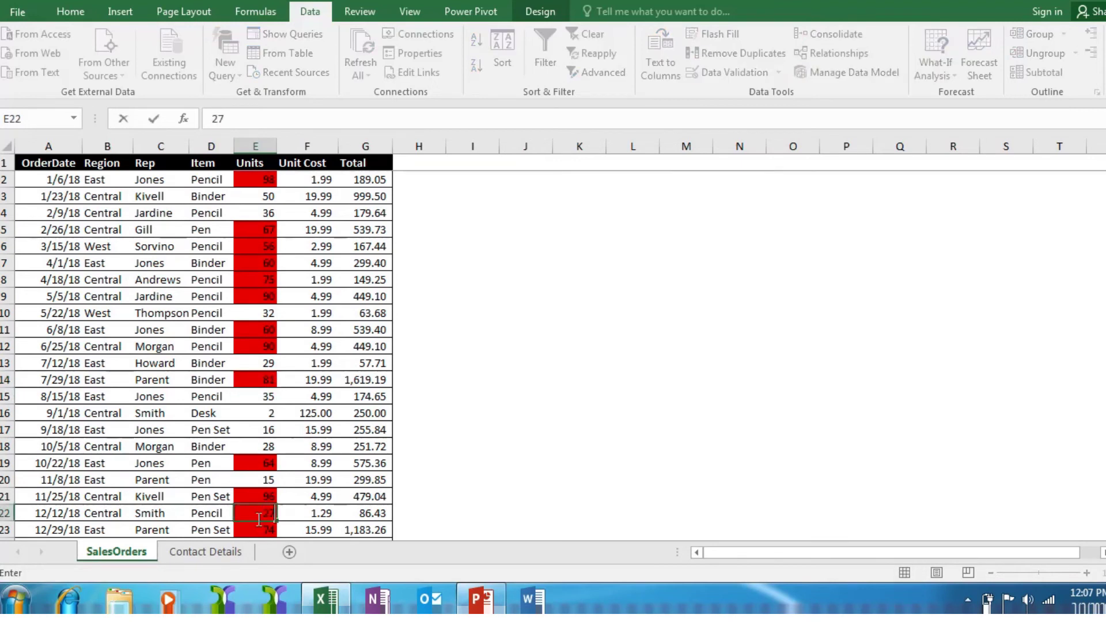
pyautogui.press('Return')
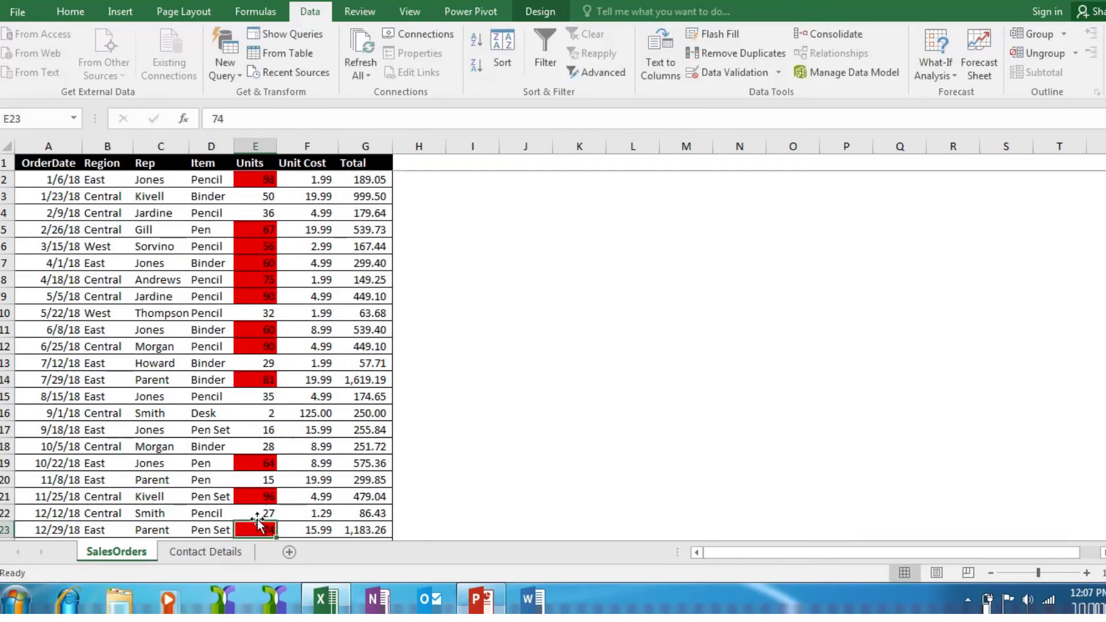
# Change the Units value in cell E25 to 34.
pyautogui.press('Return')
pyautogui.press('Return')
pyautogui.press('Return')
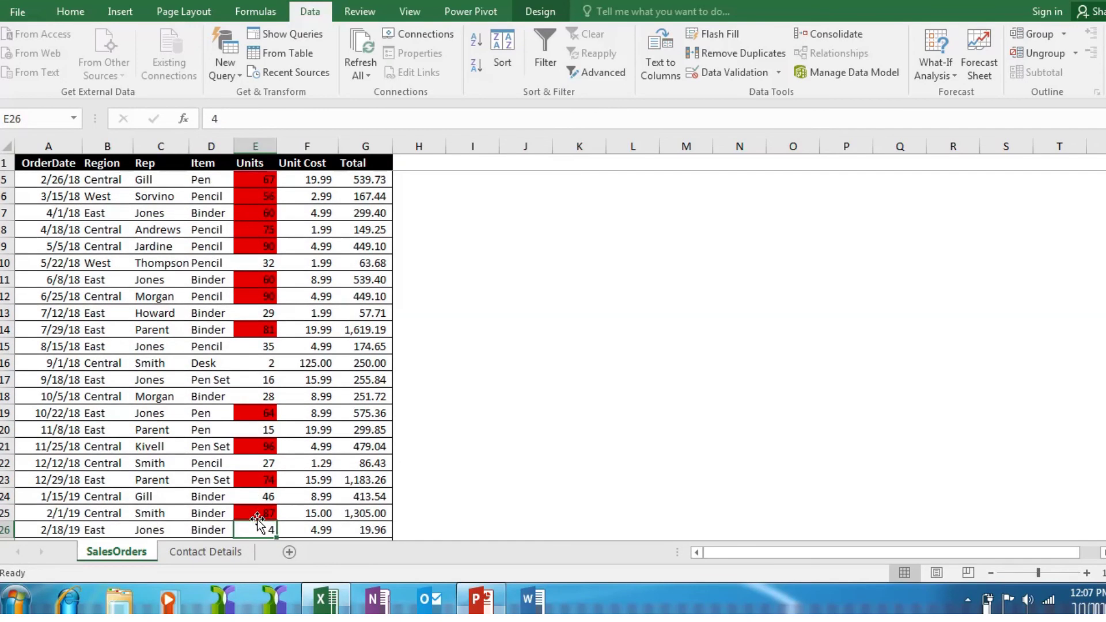
pyautogui.press('Up')
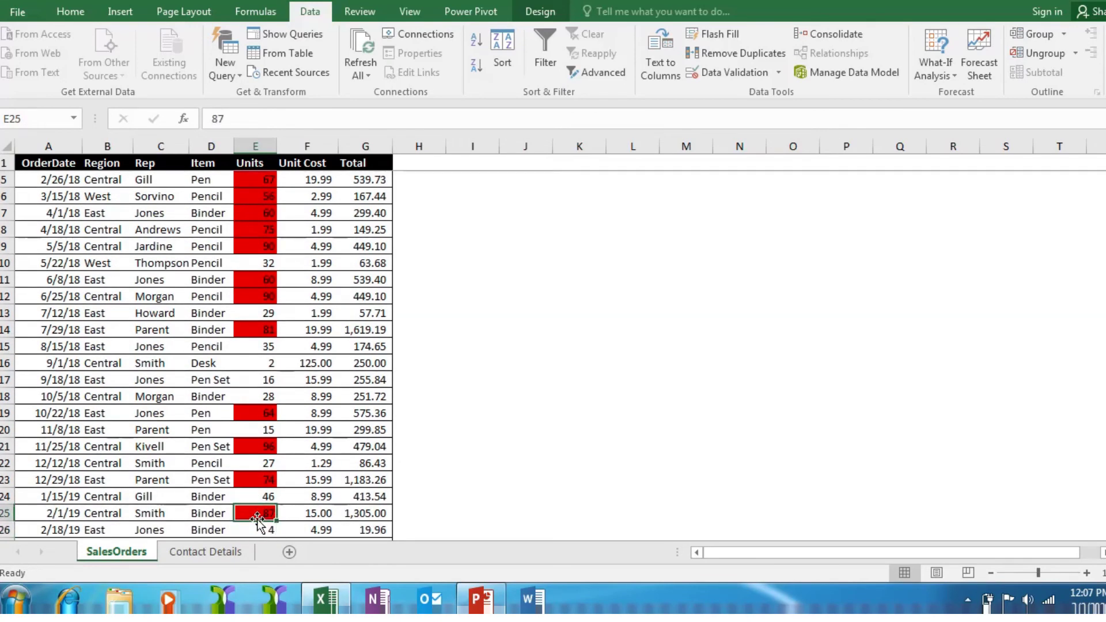
pyautogui.write('34')
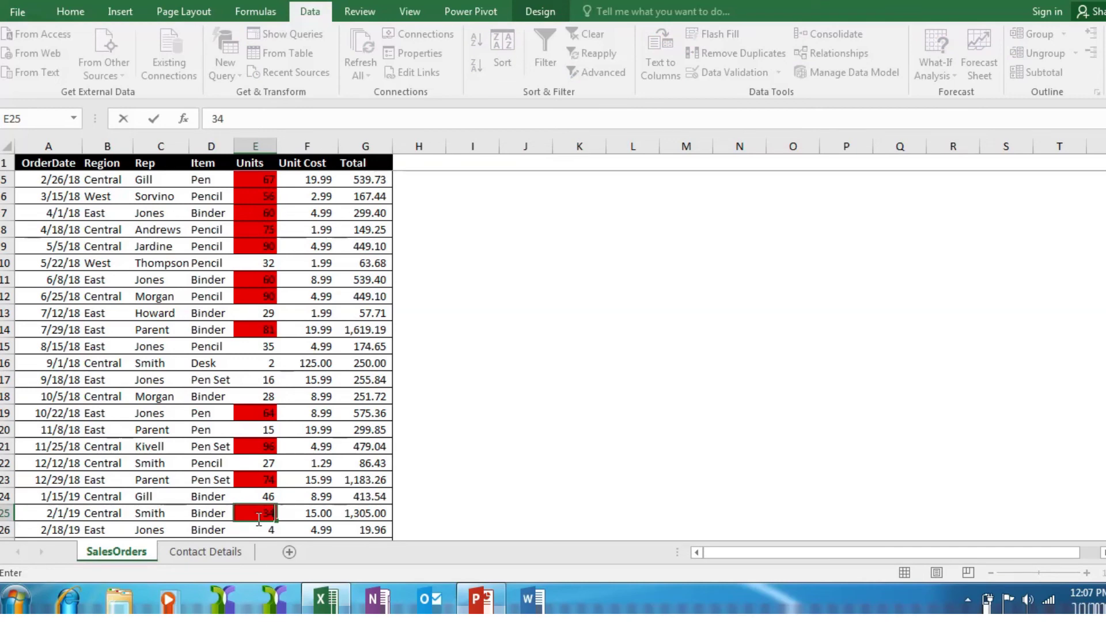
pyautogui.press('Return')
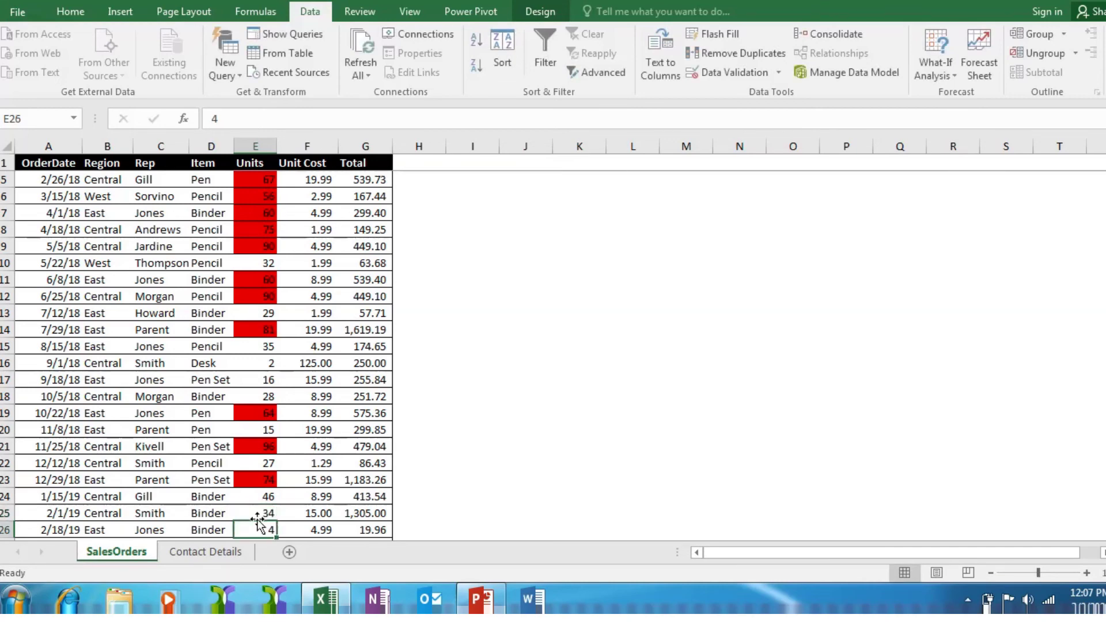
# Examine the Units column from row 31 up to the first rows to review which values are highlighted.
pyautogui.press('Down')
pyautogui.press('Down')
pyautogui.press('Down')
pyautogui.press('Down')
pyautogui.press('Down')
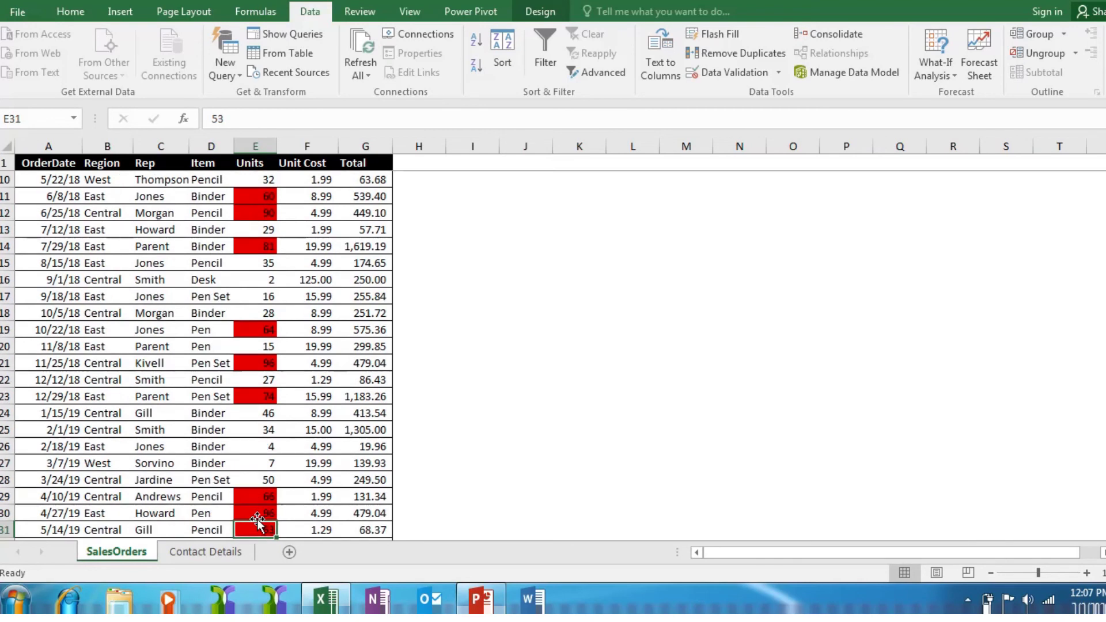
pyautogui.click(257, 517)
pyautogui.press('Up')
pyautogui.press('Up')
pyautogui.press('Up')
pyautogui.press('Up')
pyautogui.press('Up')
pyautogui.press('Up')
pyautogui.press('Up')
pyautogui.press('Up')
pyautogui.press('Up')
pyautogui.press('Up')
pyautogui.press('Up')
pyautogui.press('Up')
pyautogui.press('Up')
pyautogui.press('Up')
pyautogui.press('Up')
pyautogui.press('Up')
pyautogui.press('Up')
pyautogui.press('Up')
pyautogui.press('Up')
pyautogui.press('Up')
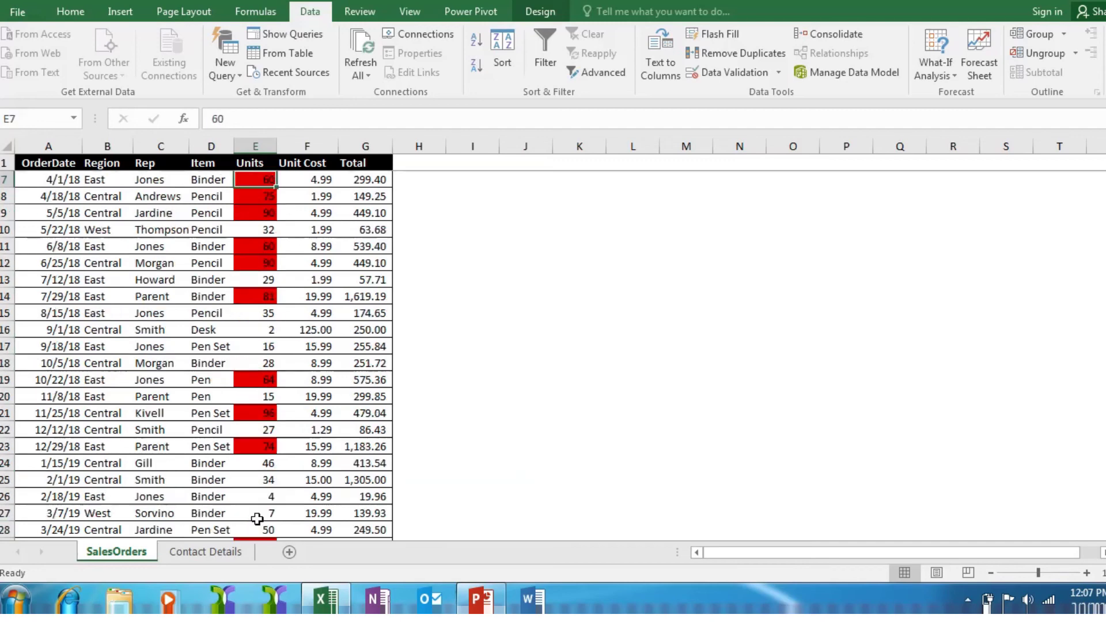
pyautogui.press('Up')
pyautogui.press('Up')
pyautogui.press('Up')
pyautogui.press('Up')
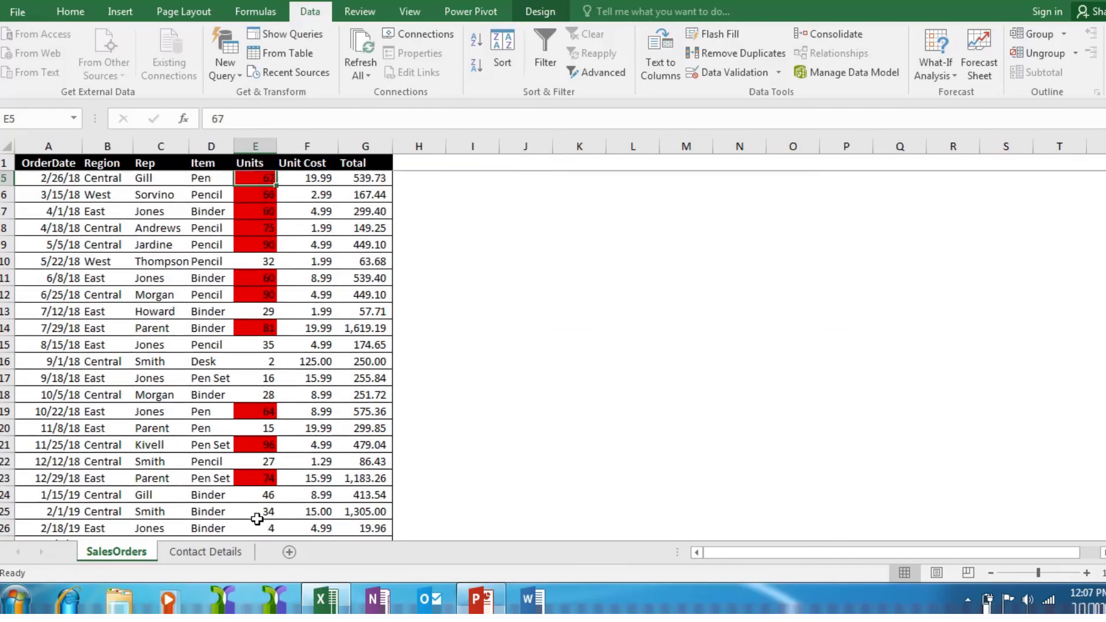
pyautogui.press('Up')
pyautogui.press('Up')
pyautogui.press('Down')
pyautogui.press('Down')
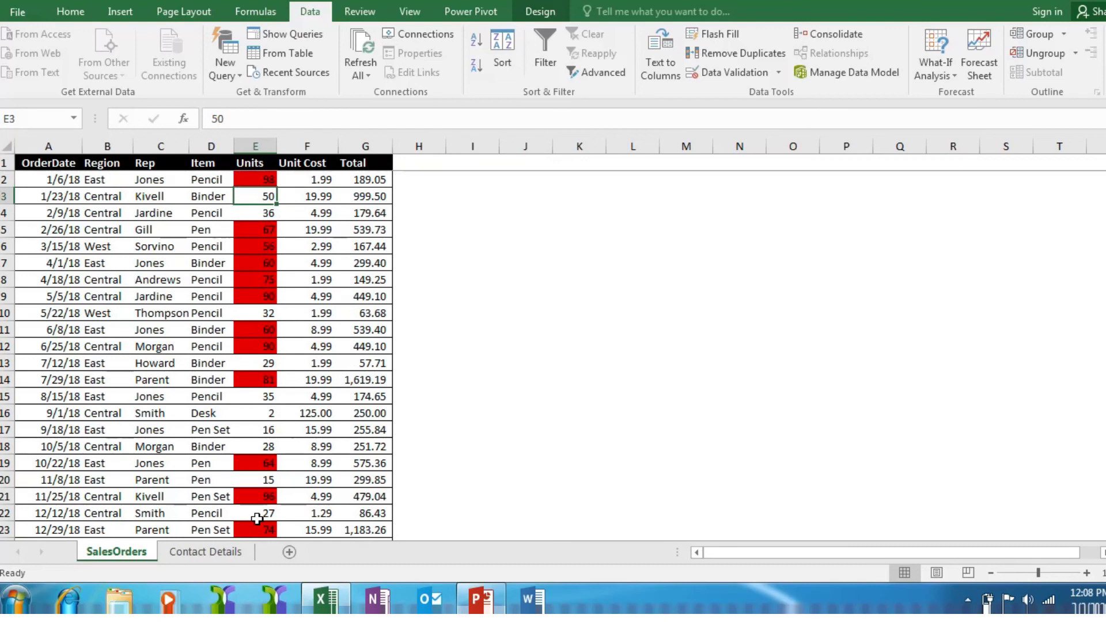
# Show the Contact Details sheet.
pyautogui.click(237, 551)
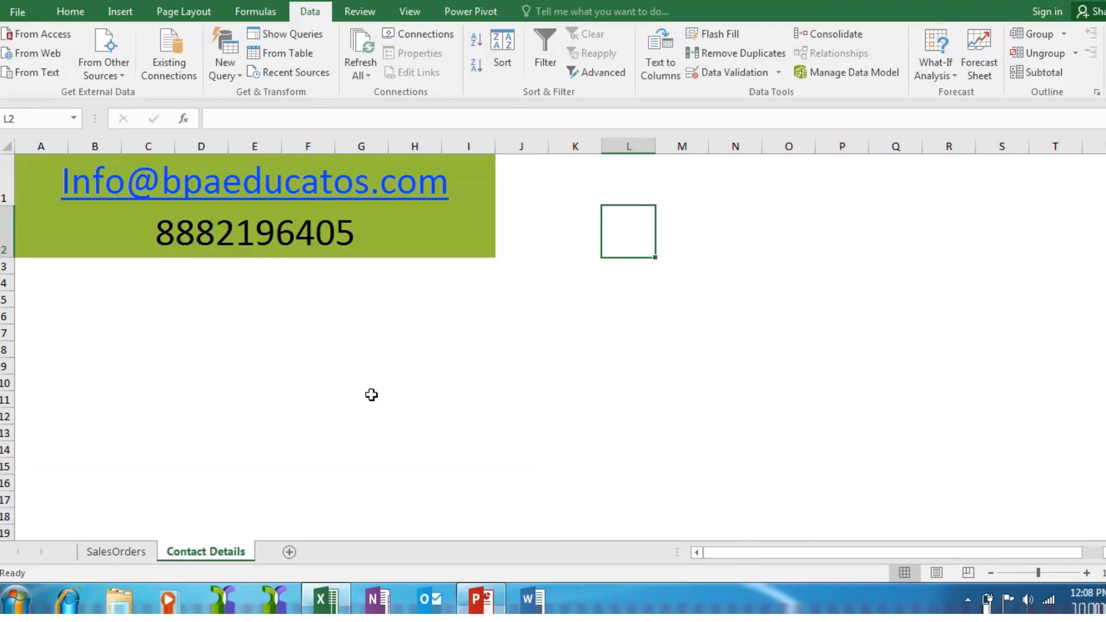
pyautogui.moveTo(548, 12)
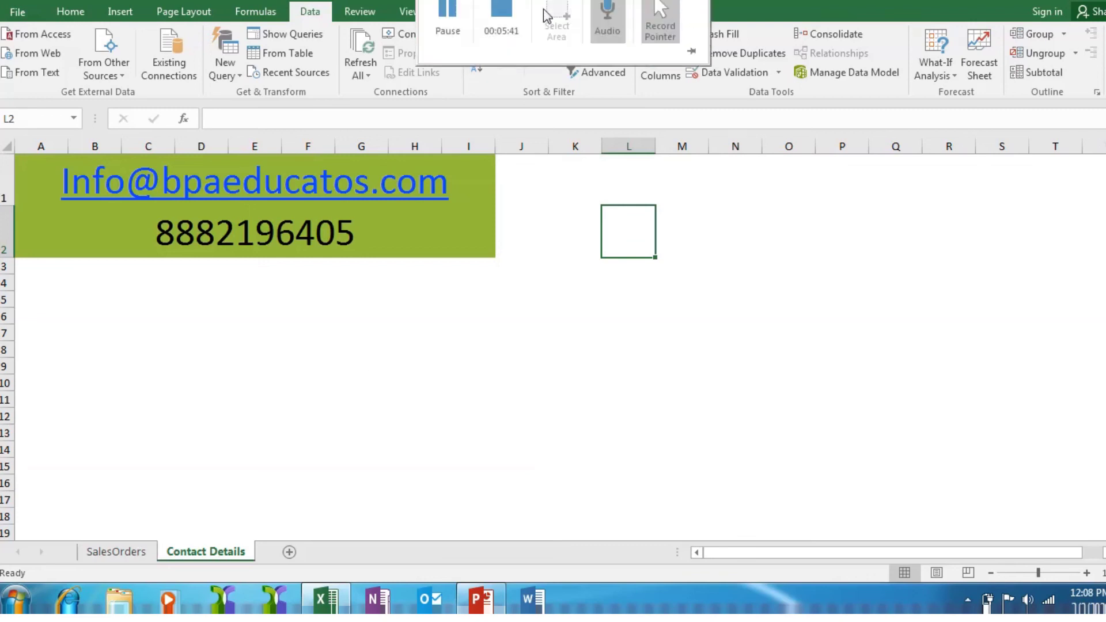